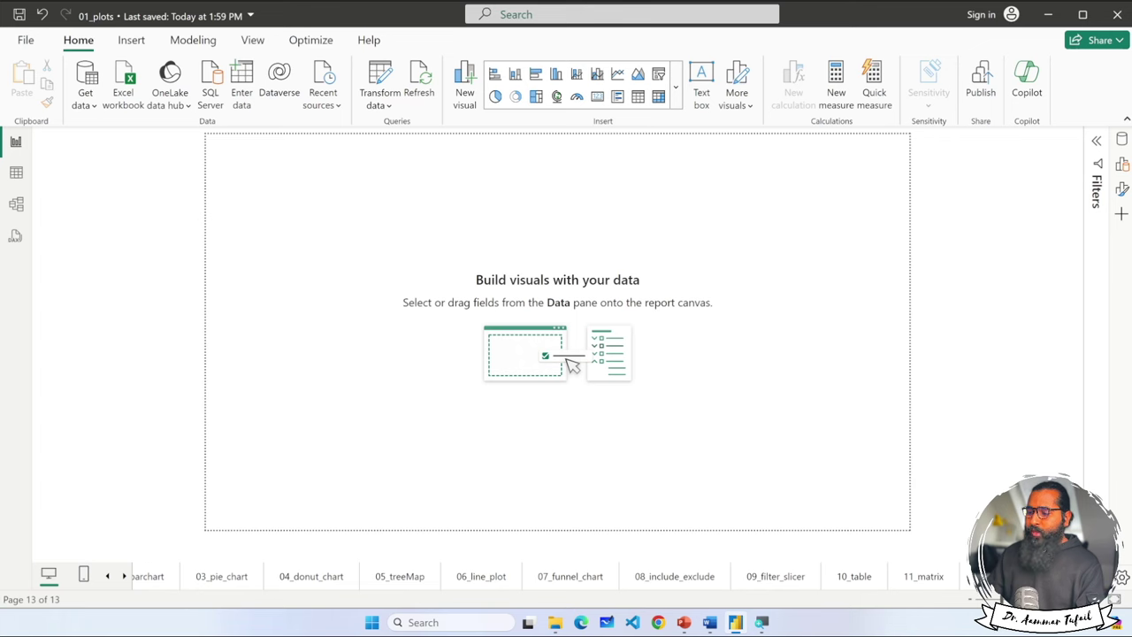
- Add an empty card visual to the 13_row_cards page and expand the tips table's fields
left_click(1122, 163)
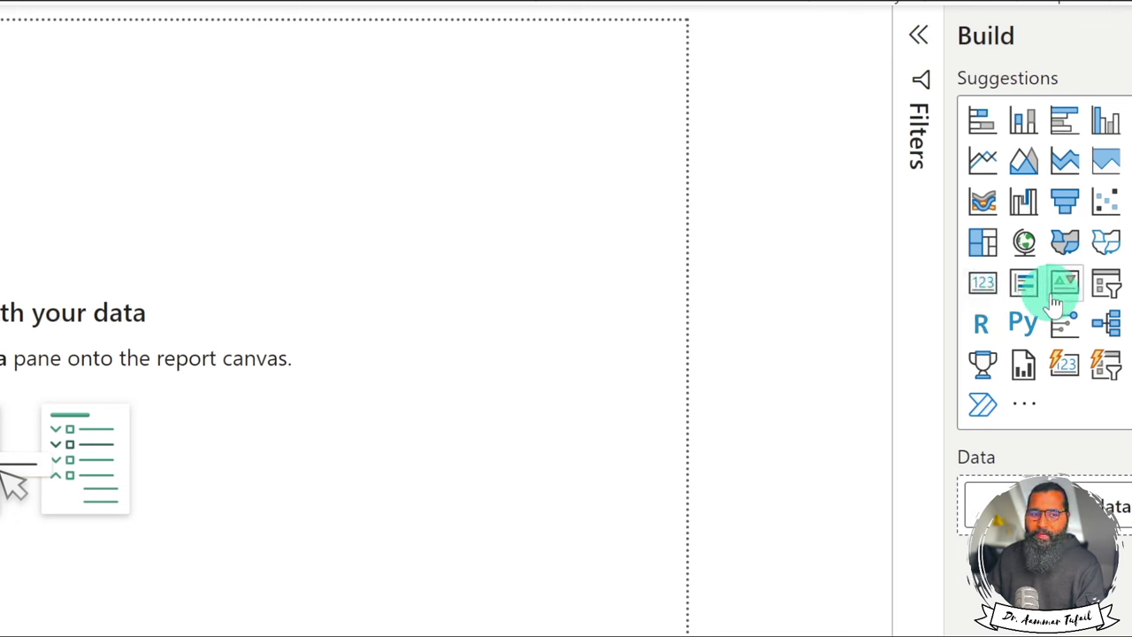
left_click(982, 283)
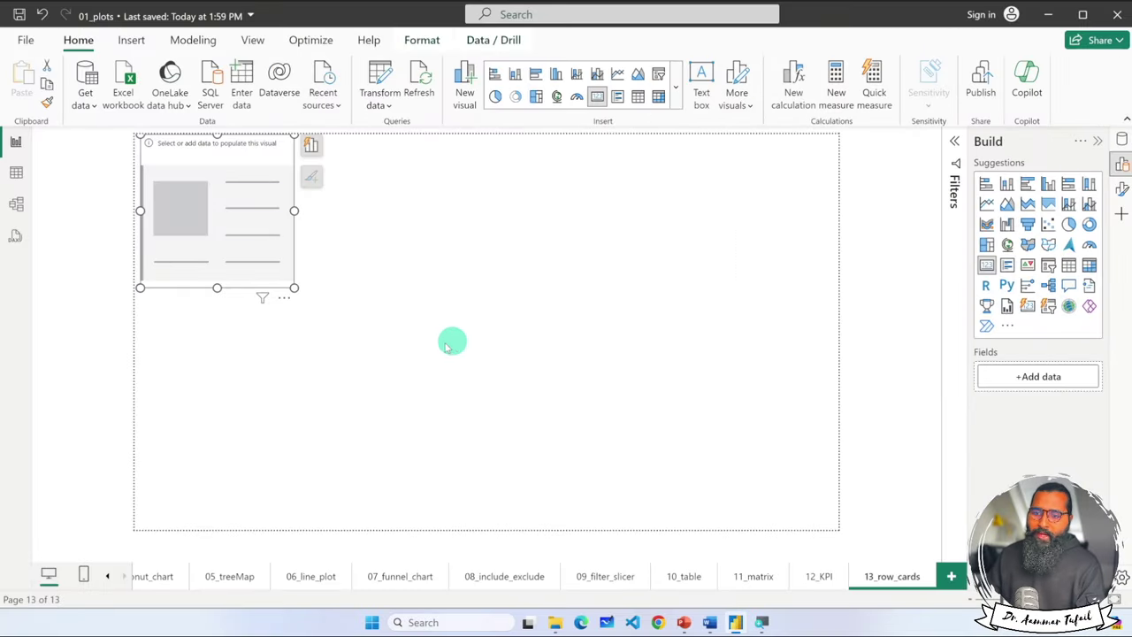
left_click(433, 334)
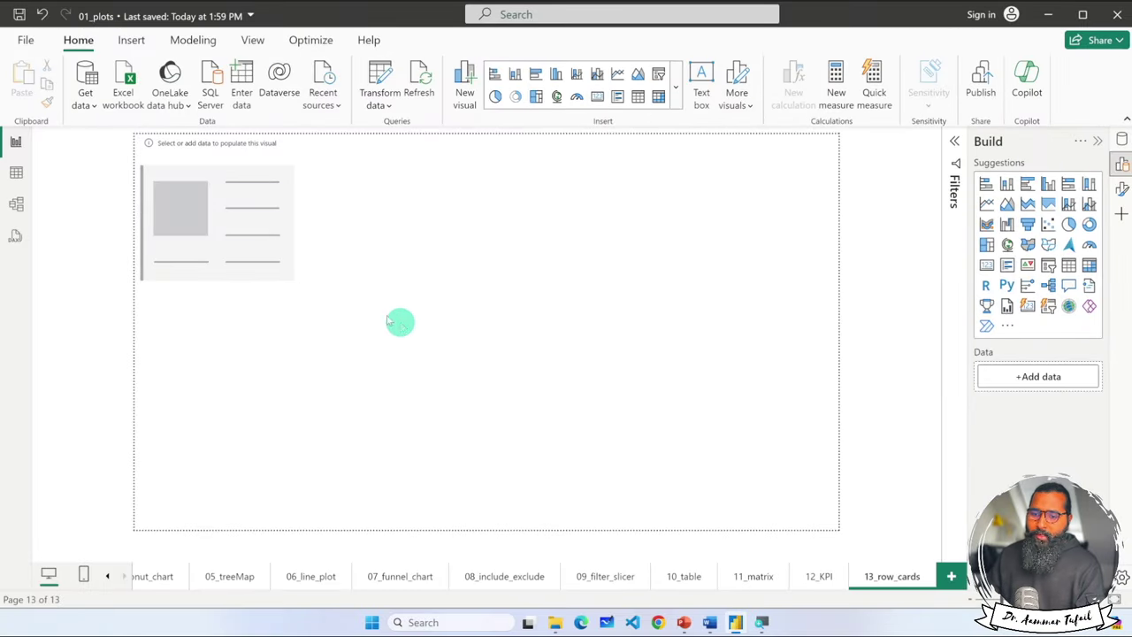
left_click(234, 234)
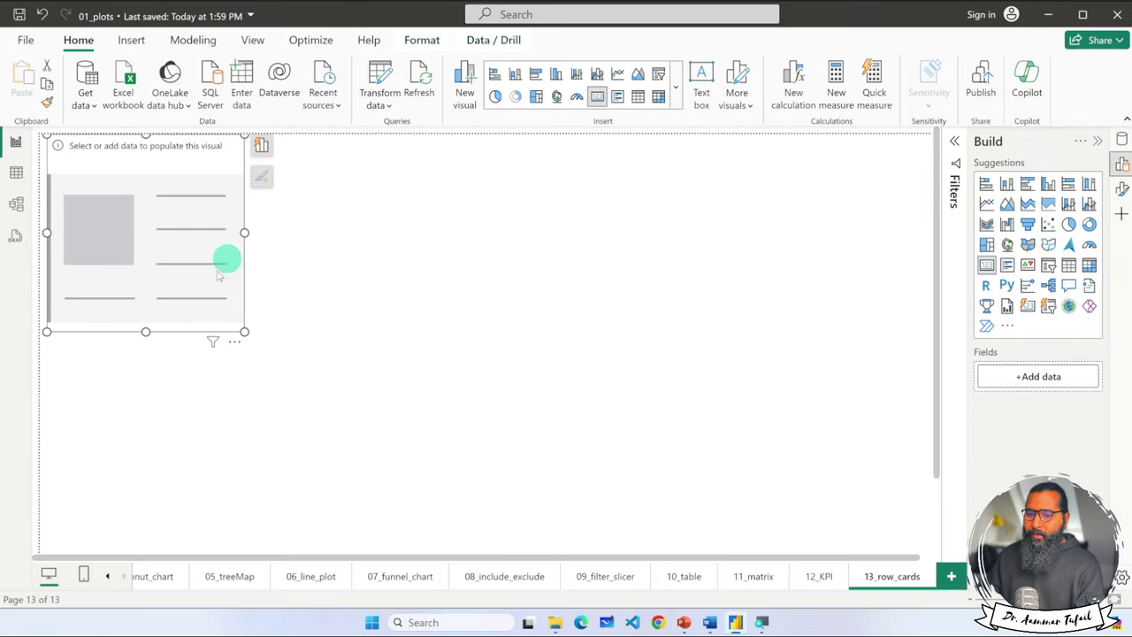
left_click(1122, 139)
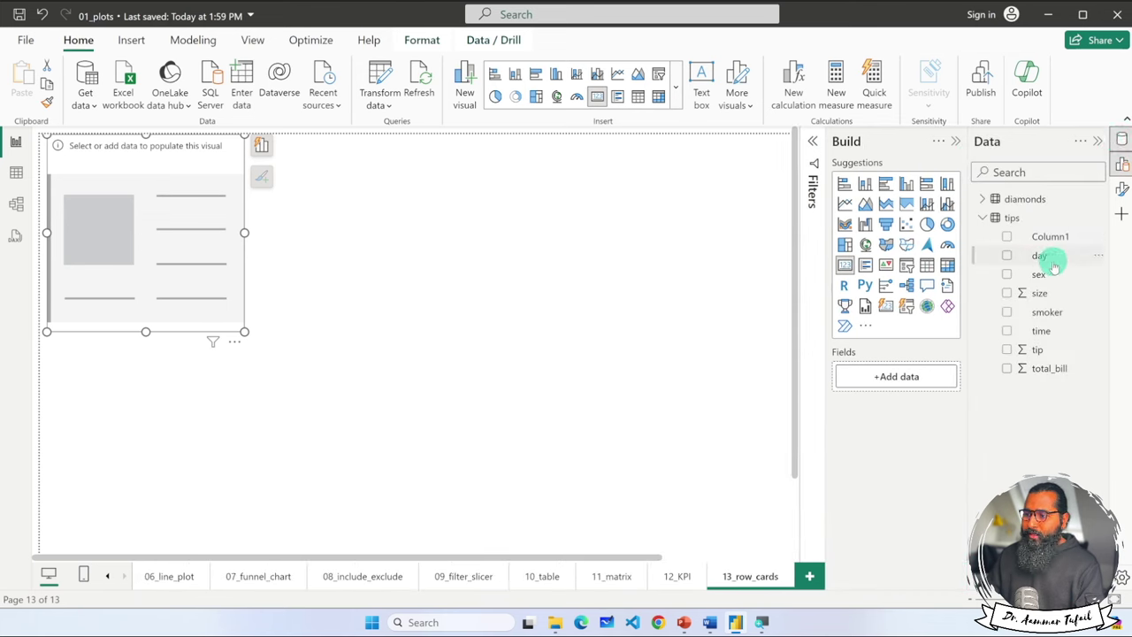
mouse_move(1053, 266)
left_mouse_down()
mouse_move(915, 348)
mouse_move(888, 380)
left_mouse_up()
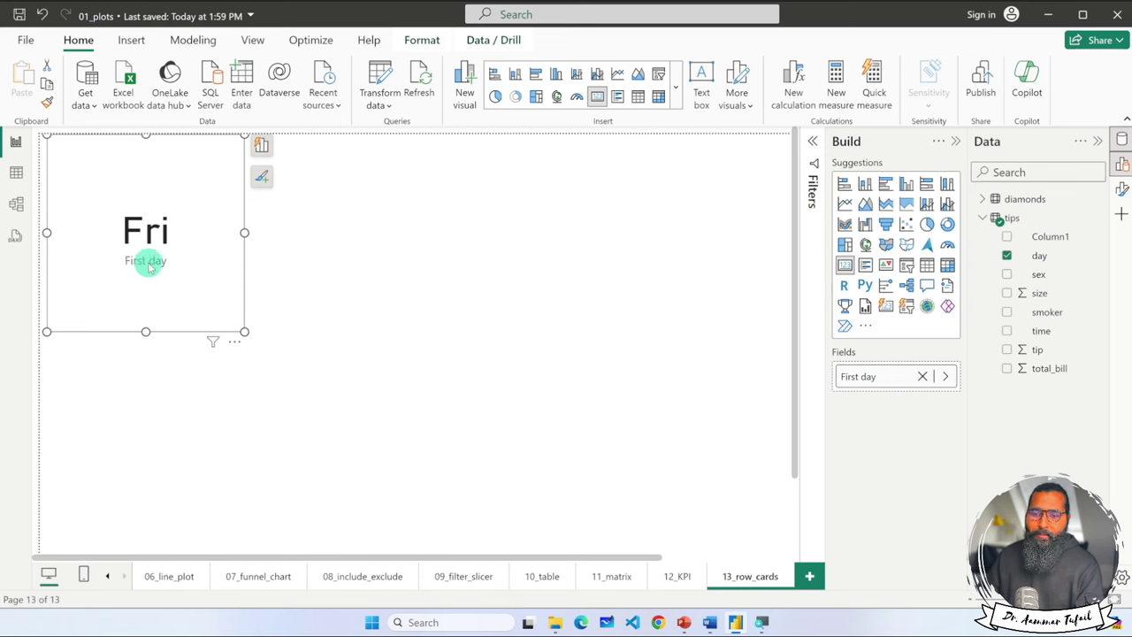
left_click(922, 377)
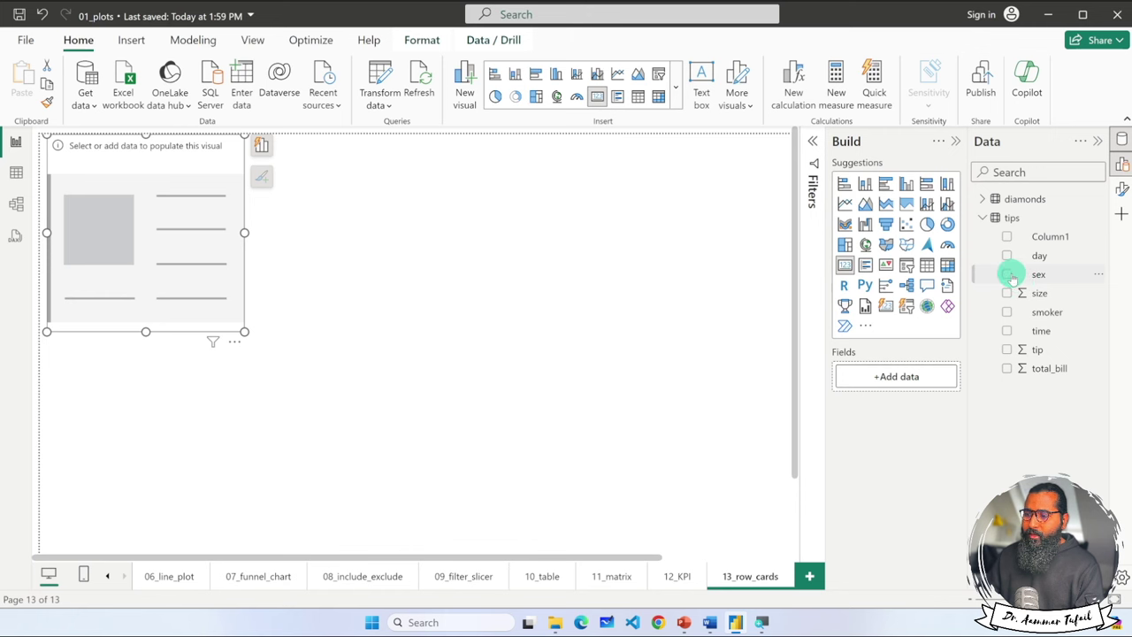
left_click(1007, 275)
left_click(1008, 275)
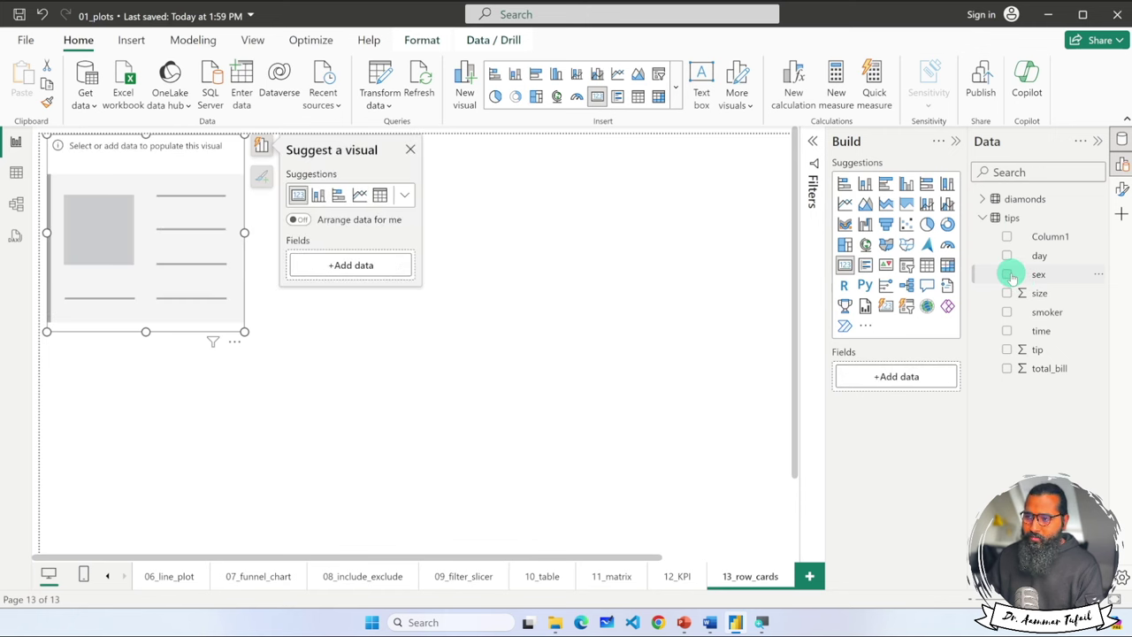
left_click(1007, 292)
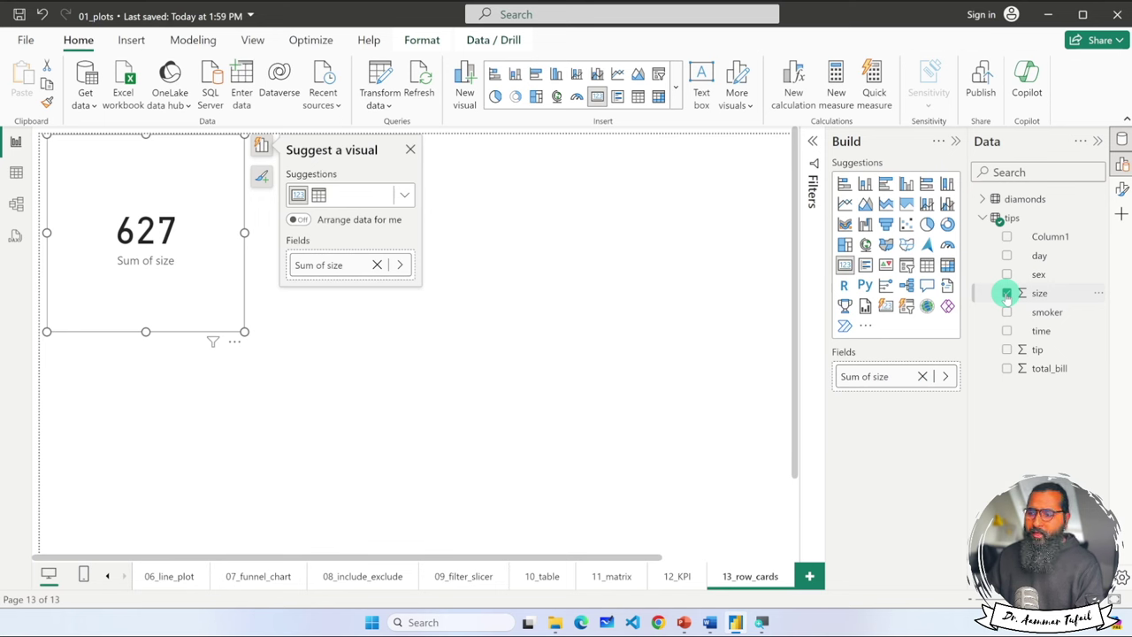
left_click(1007, 293)
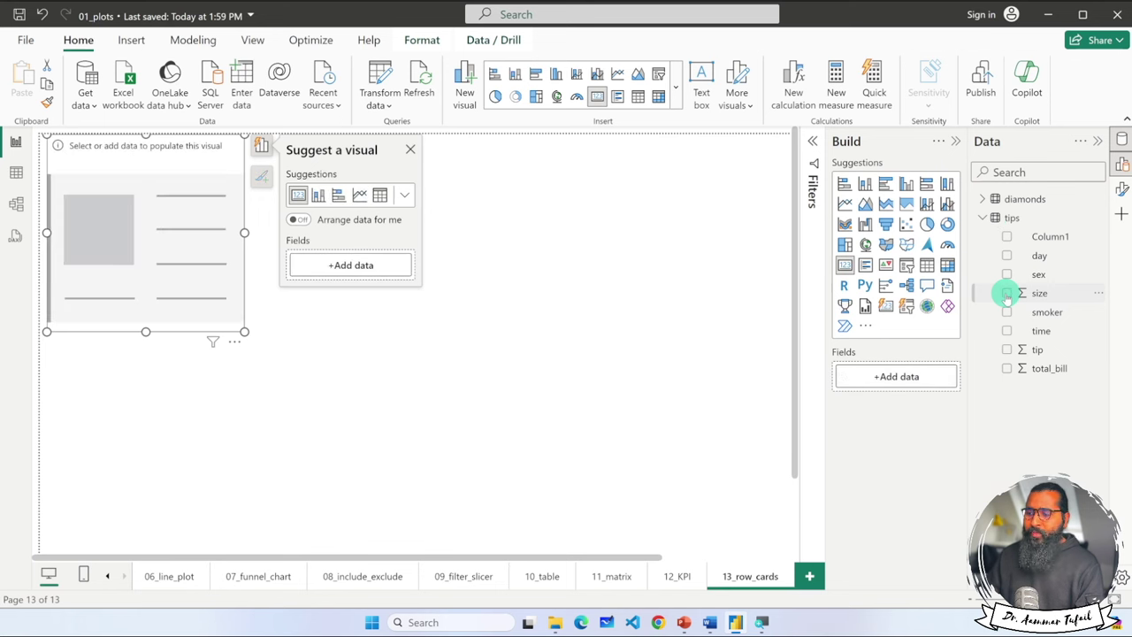
left_click(1008, 349)
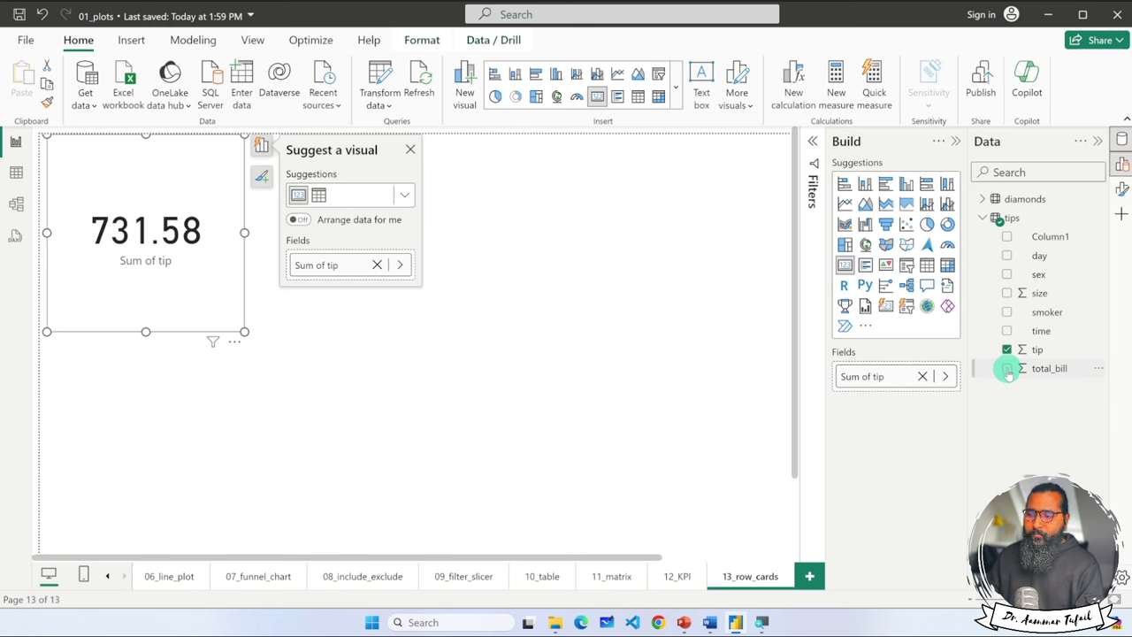
left_click(1008, 350)
left_click(1008, 369)
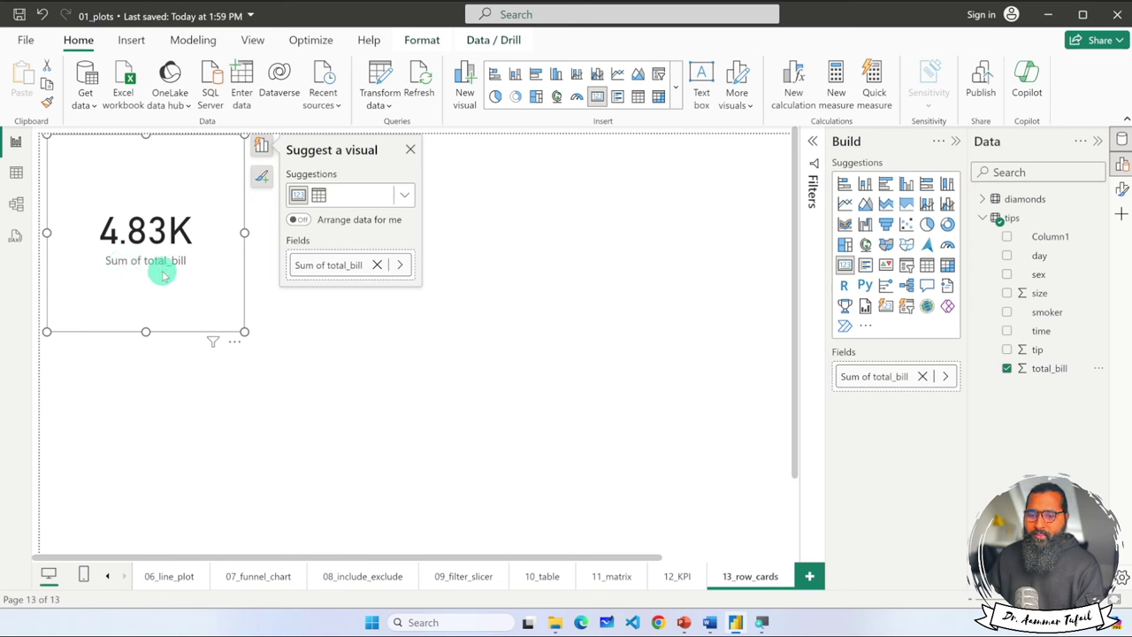
left_click(1006, 368)
left_click(1006, 349)
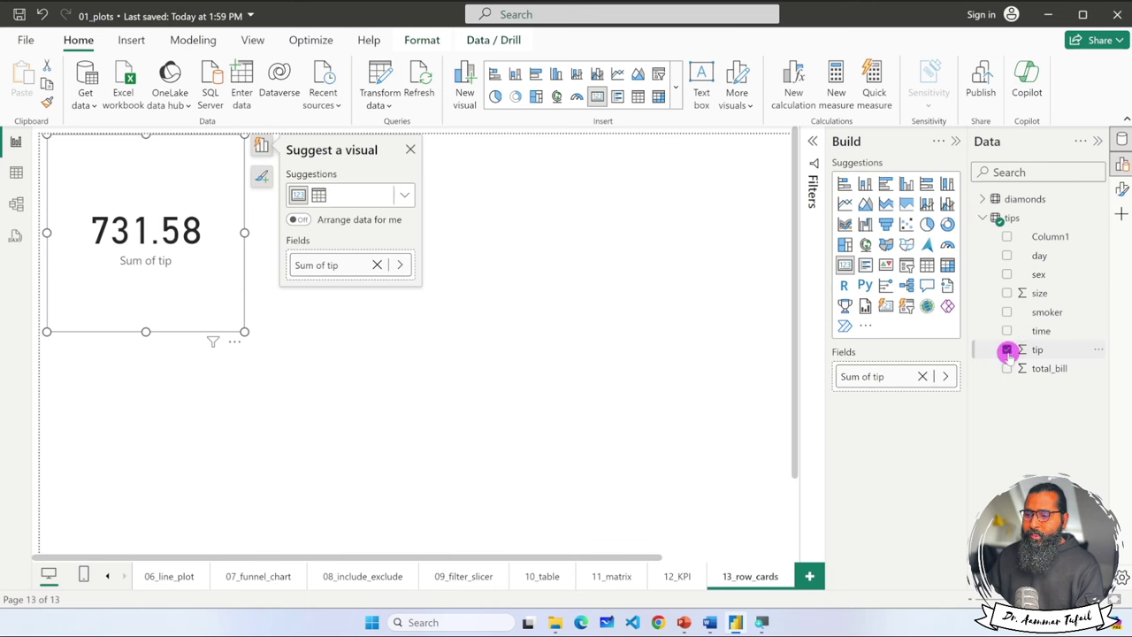
left_click(1006, 349)
left_click(1006, 368)
left_click(1006, 368)
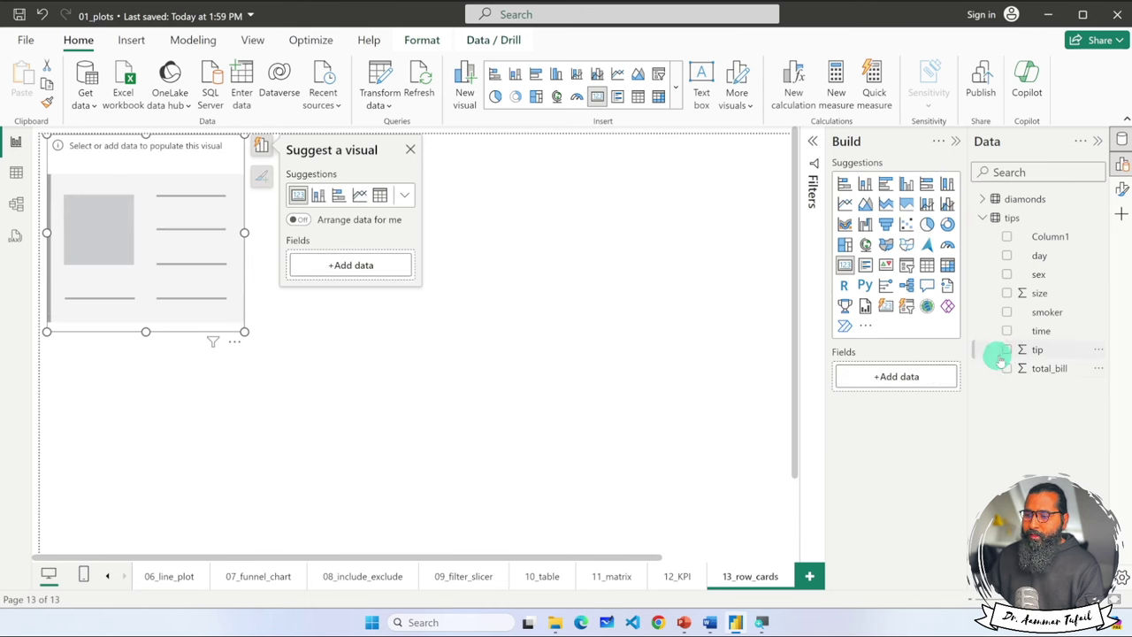
left_click(1006, 350)
- Switch the tip card's summarization to Average, then back to Sum (731.58)
left_click(945, 376)
left_click(986, 416)
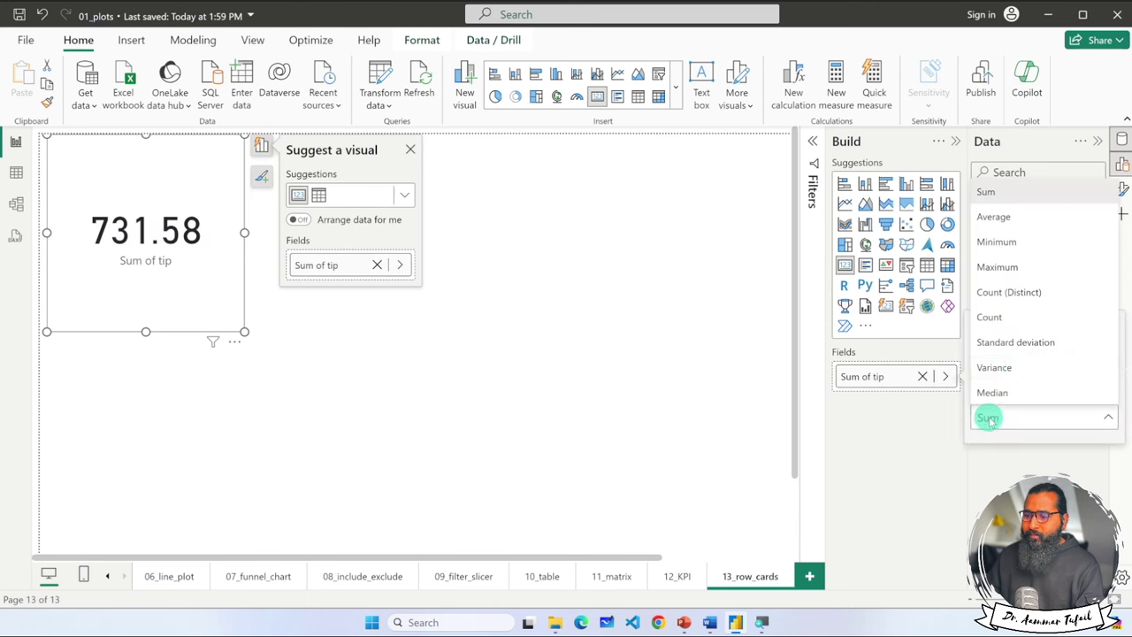
left_click(994, 216)
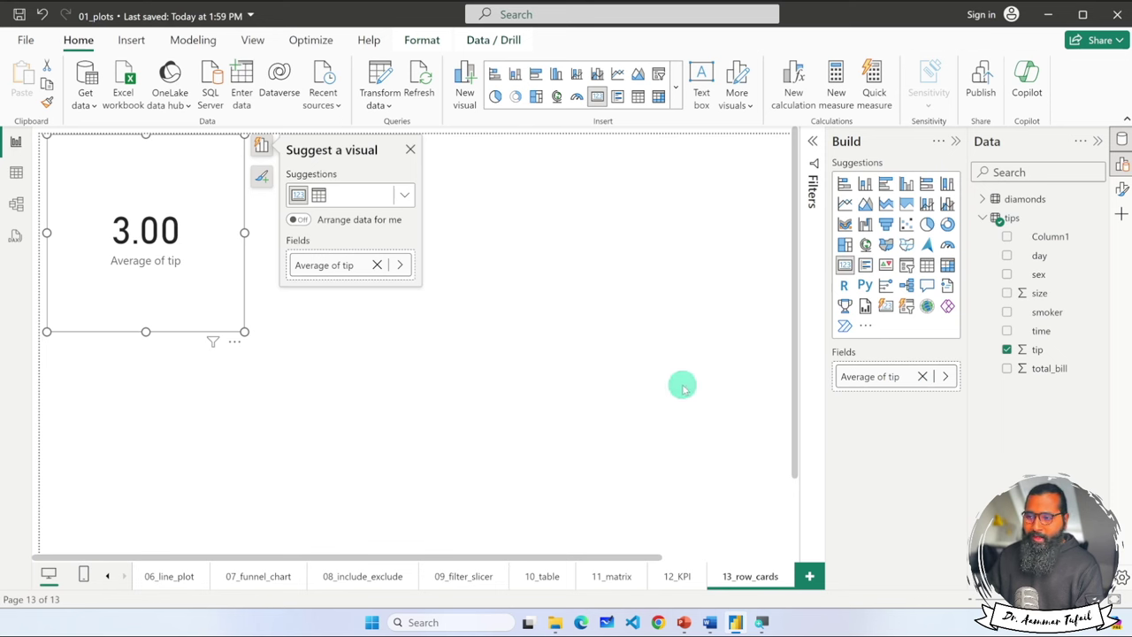
left_click(944, 376)
left_click(995, 419)
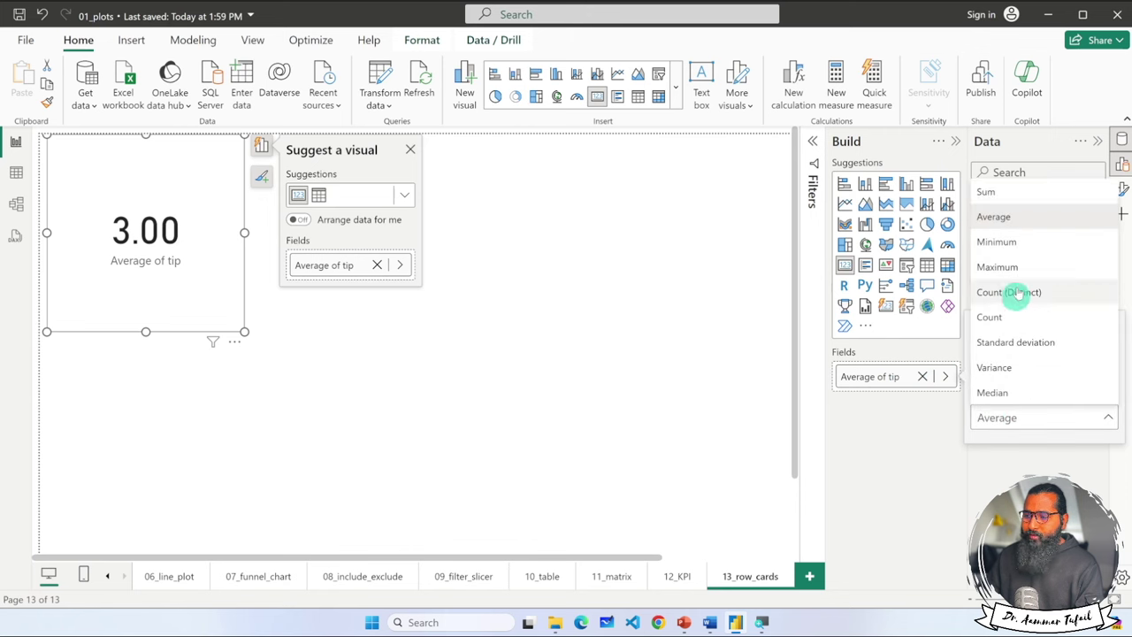
left_click(999, 192)
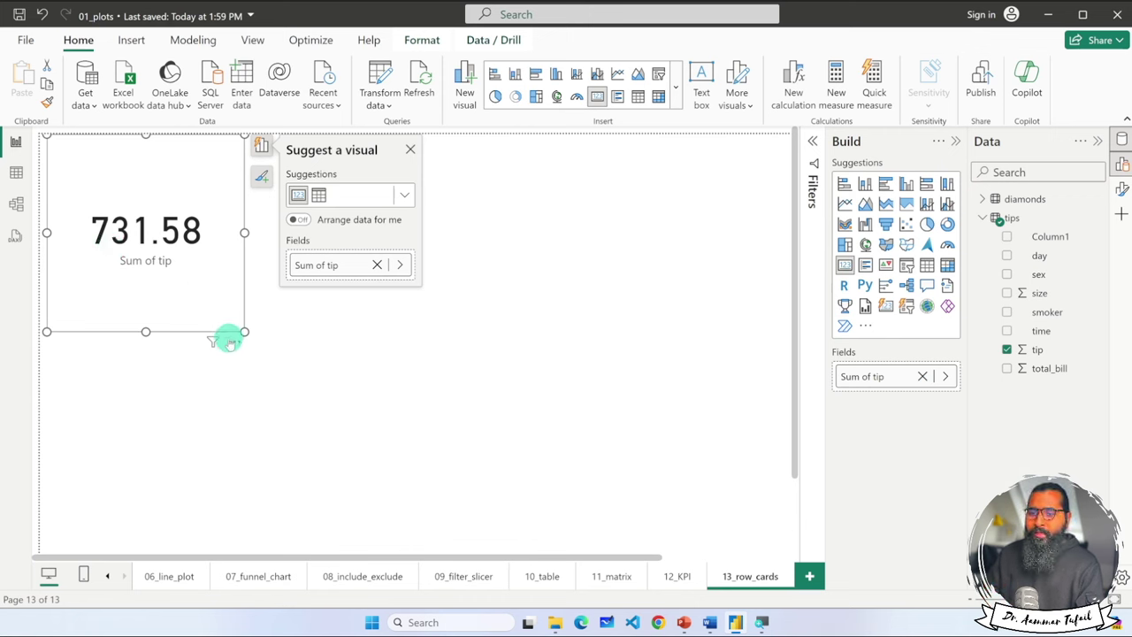
- Insert a multi-row card holding total_bill and tip, showing 4,827.77 and 731.58
left_click(358, 386)
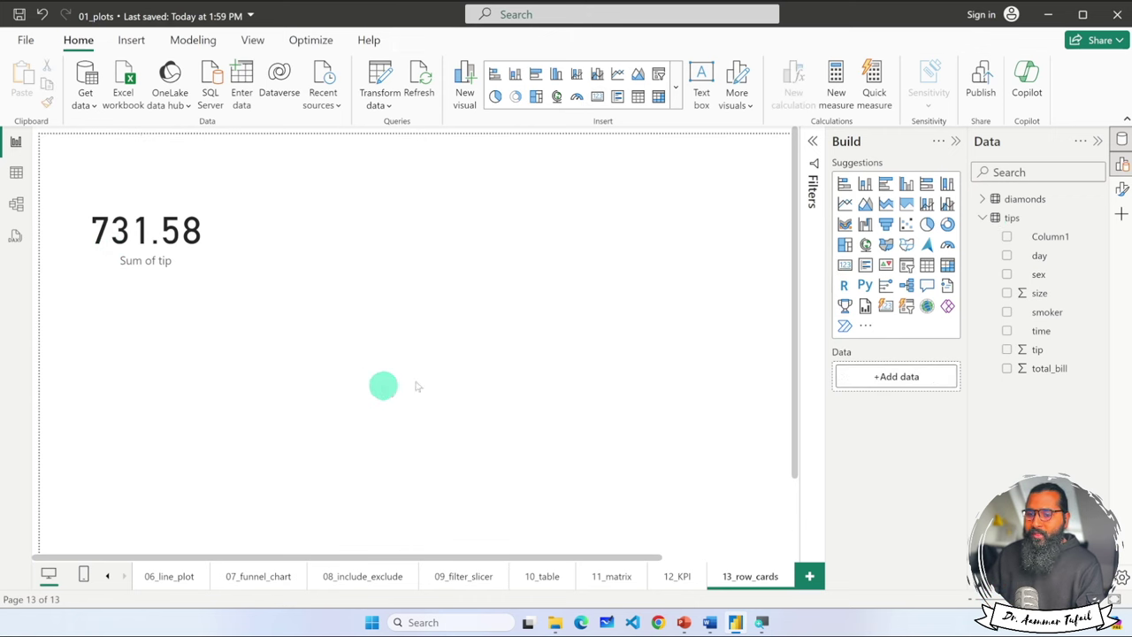
left_click(864, 264)
mouse_move(188, 415)
left_mouse_down()
mouse_move(358, 333)
mouse_move(386, 219)
left_mouse_up()
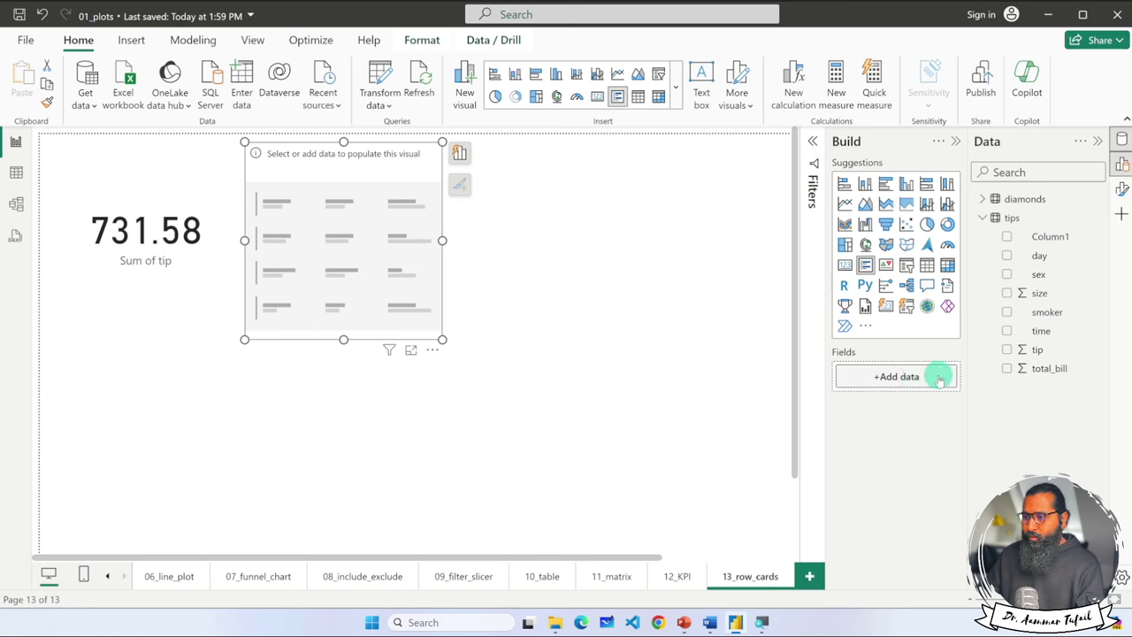
left_click_drag(1036, 370, 897, 376)
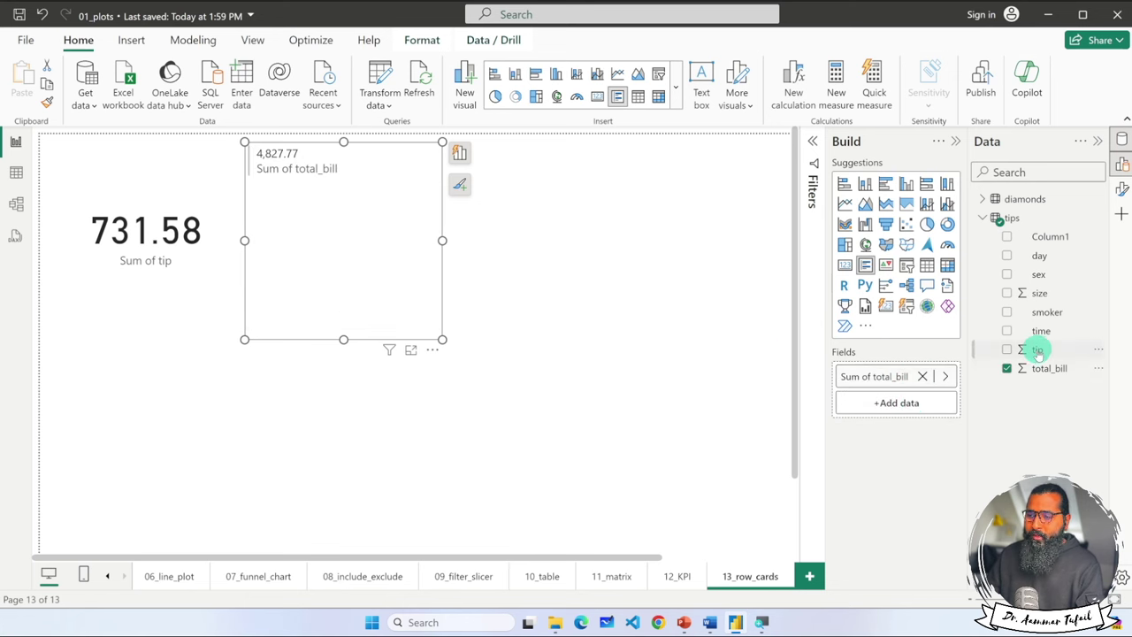
left_click_drag(1037, 349, 874, 405)
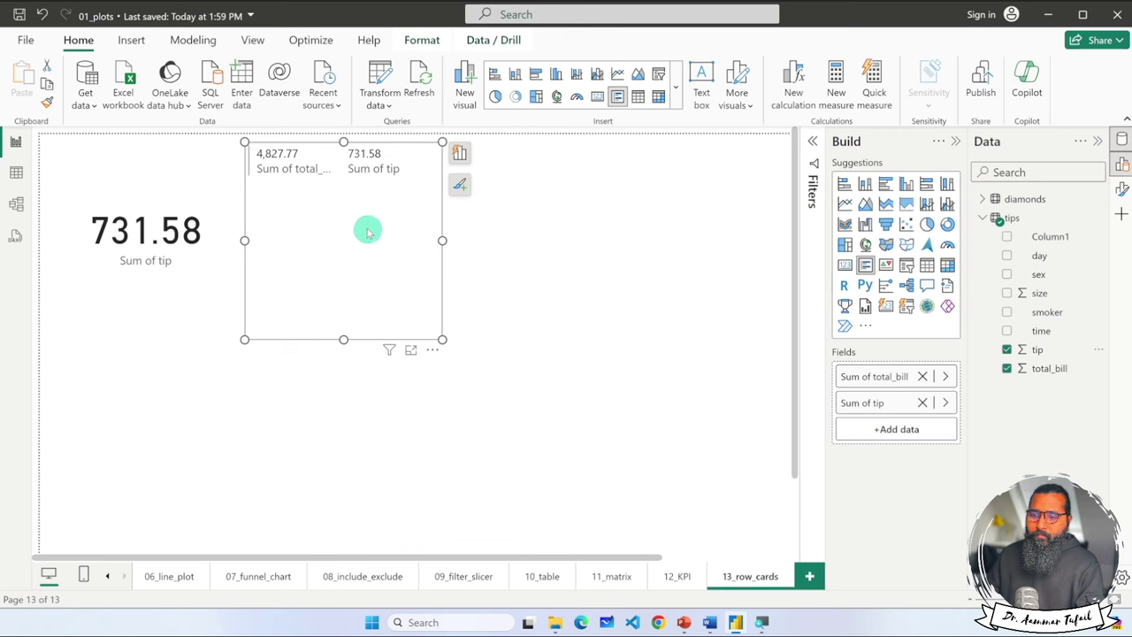
- Resize the multi-row card into a short strip and position it beside the 731.58 tip card
left_click_drag(343, 339, 345, 186)
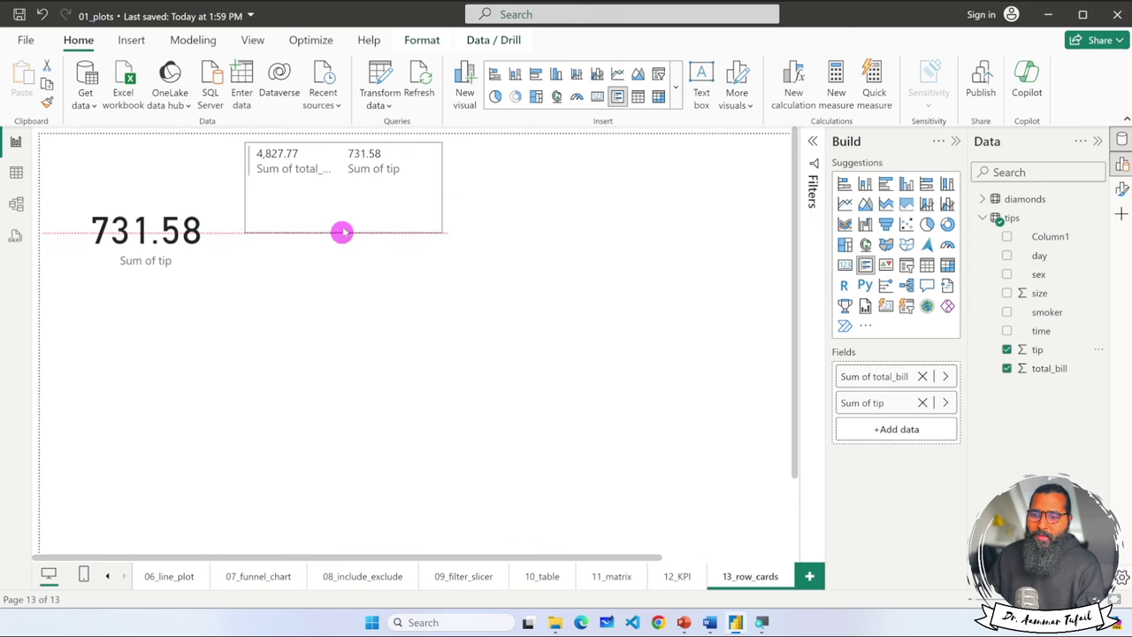
left_click(457, 156)
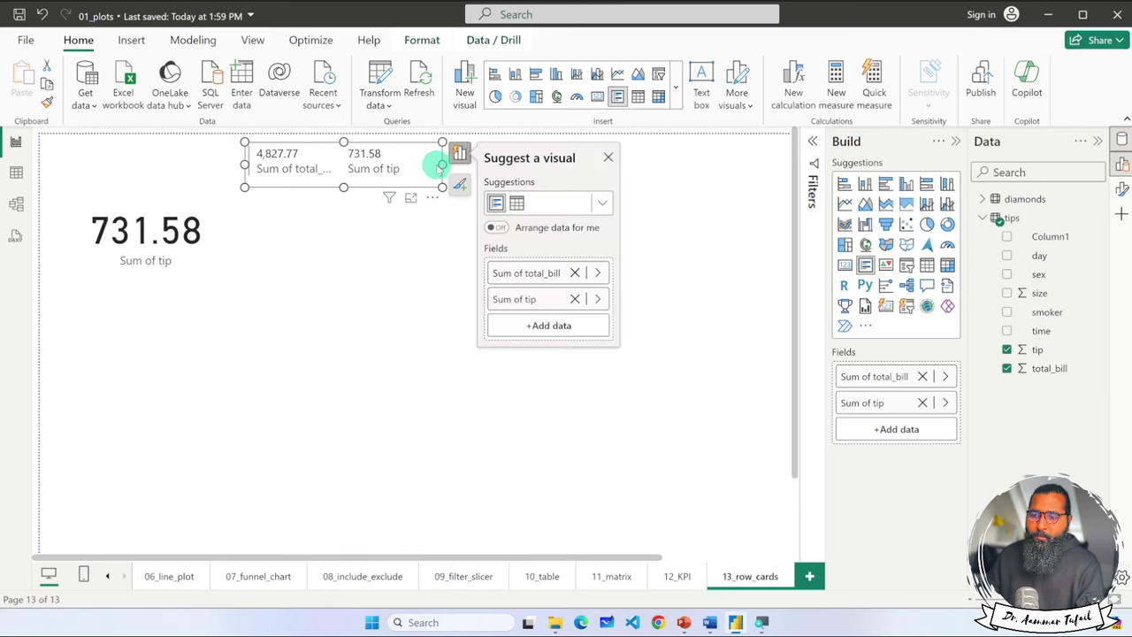
left_click_drag(441, 163, 498, 165)
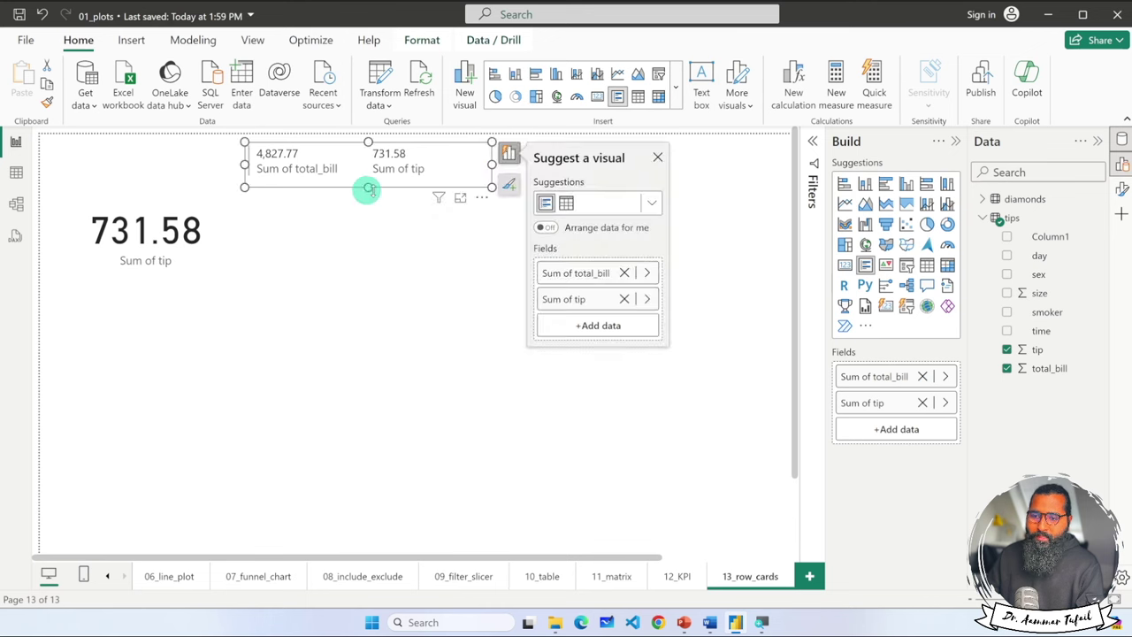
left_click(375, 236)
left_click_drag(307, 177, 300, 239)
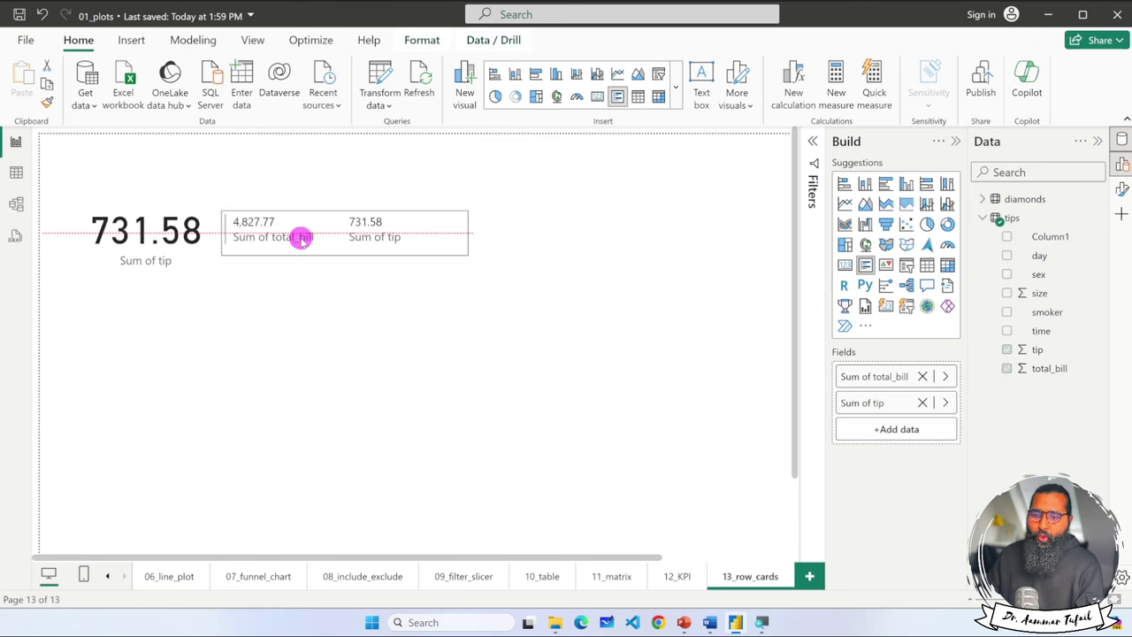
mouse_move(468, 211)
left_mouse_down()
mouse_move(598, 186)
mouse_move(492, 187)
left_mouse_up()
left_click(375, 302)
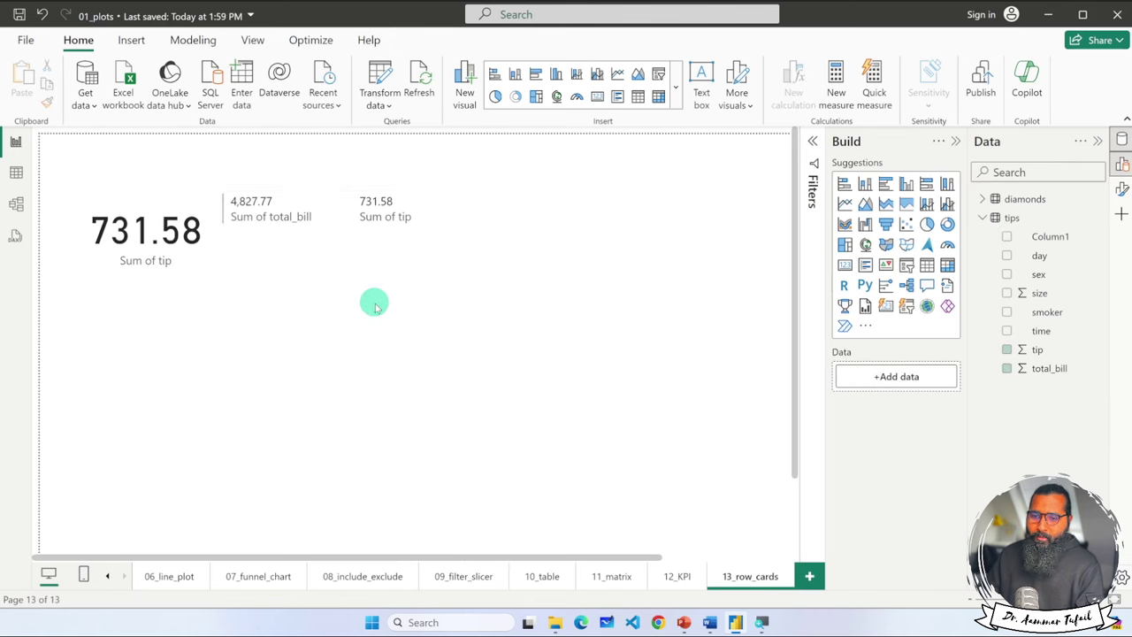
left_click(371, 239)
left_click(356, 253)
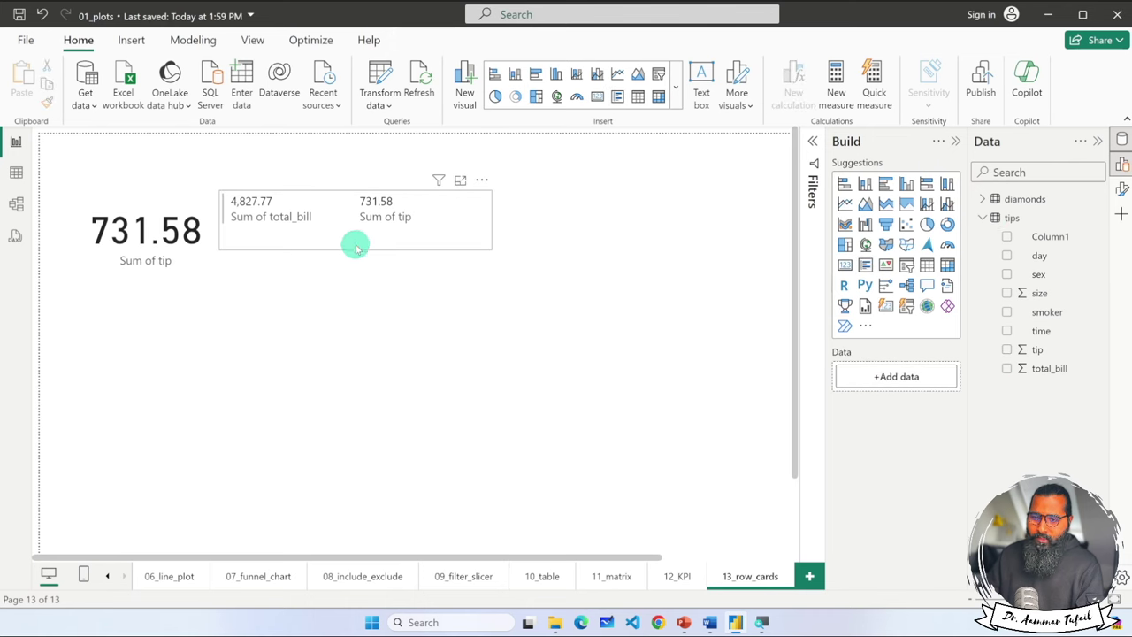
left_click(355, 247)
- Split the totals card by day and resize it to fit the Sat, Sun, Thur, Fri rows
left_click_drag(354, 250, 355, 415)
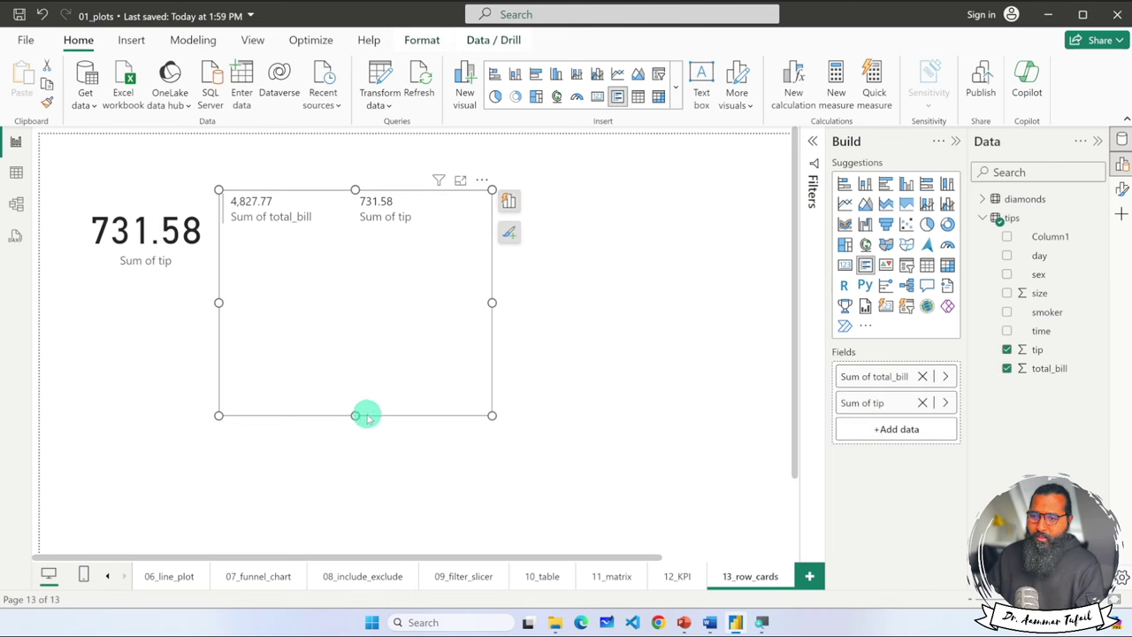
left_click(1007, 256)
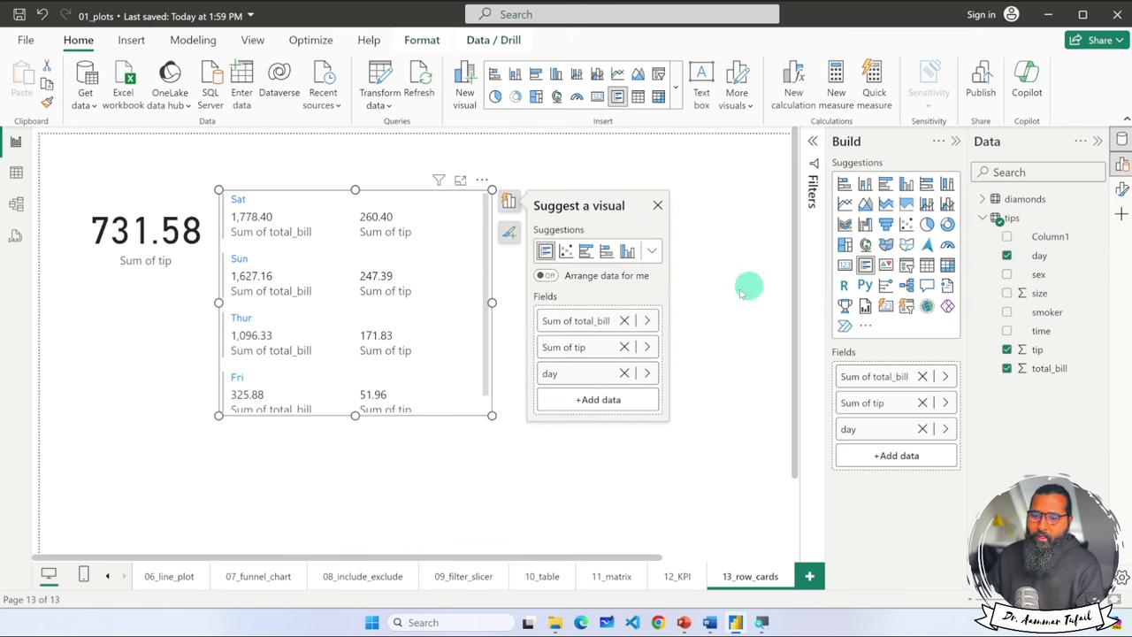
left_click_drag(355, 415, 356, 445)
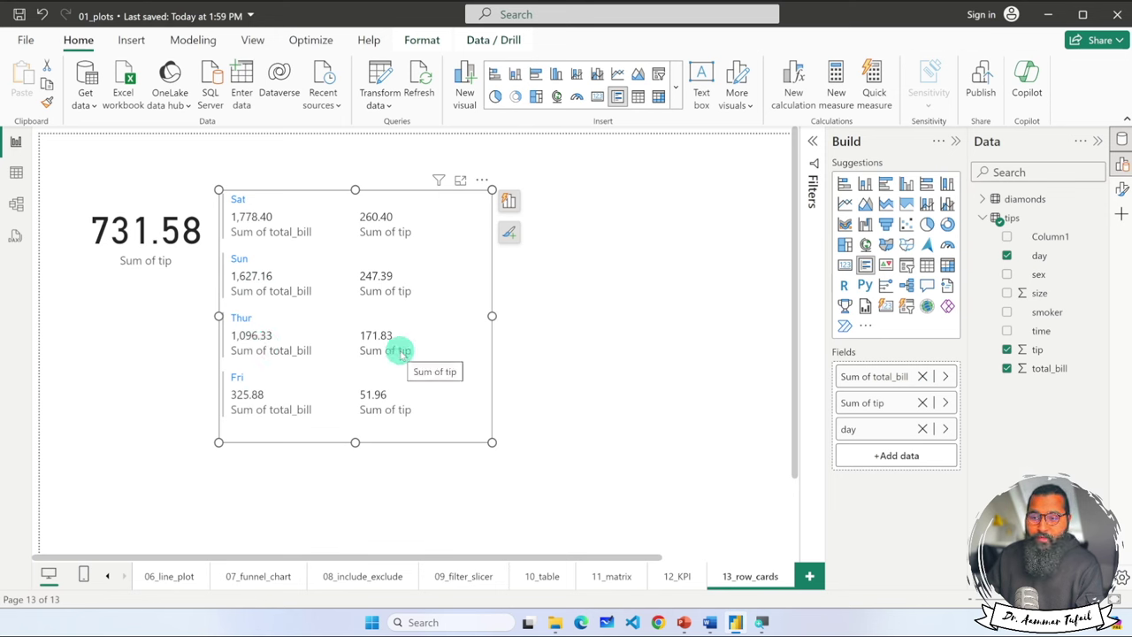
left_click_drag(352, 442, 352, 429)
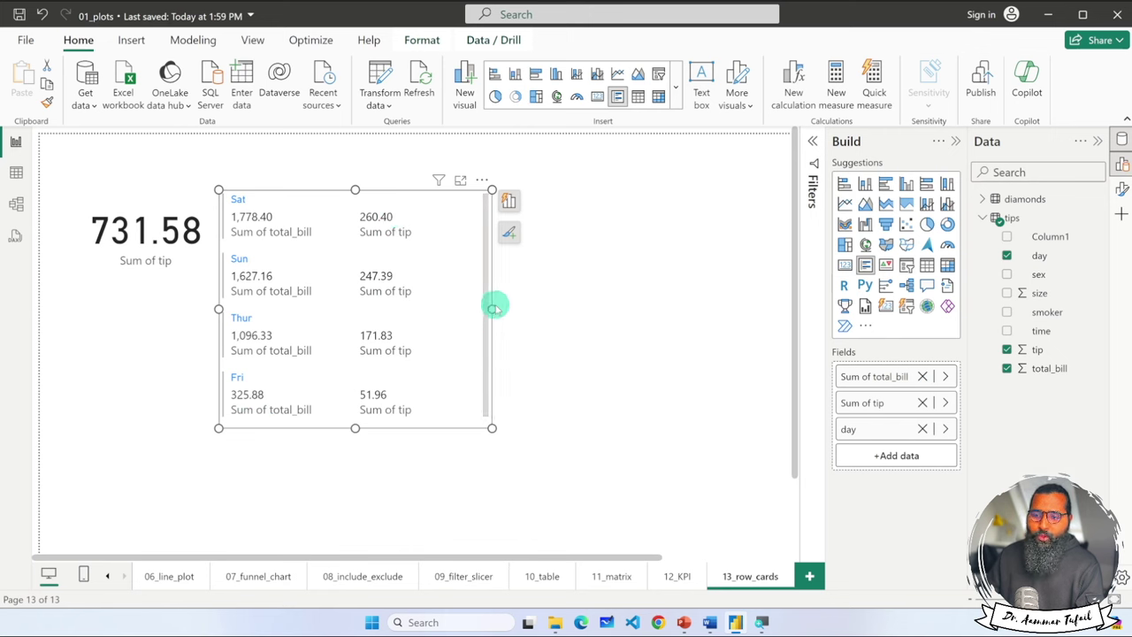
left_click_drag(492, 308, 454, 308)
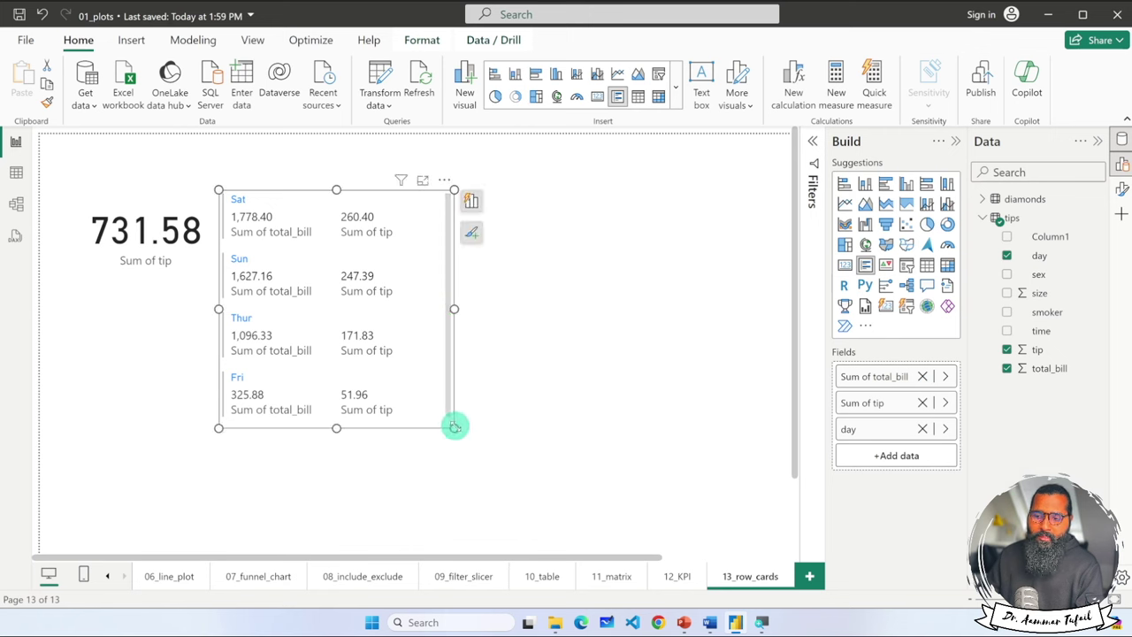
mouse_move(453, 428)
left_mouse_down()
mouse_move(502, 452)
mouse_move(510, 437)
left_mouse_up()
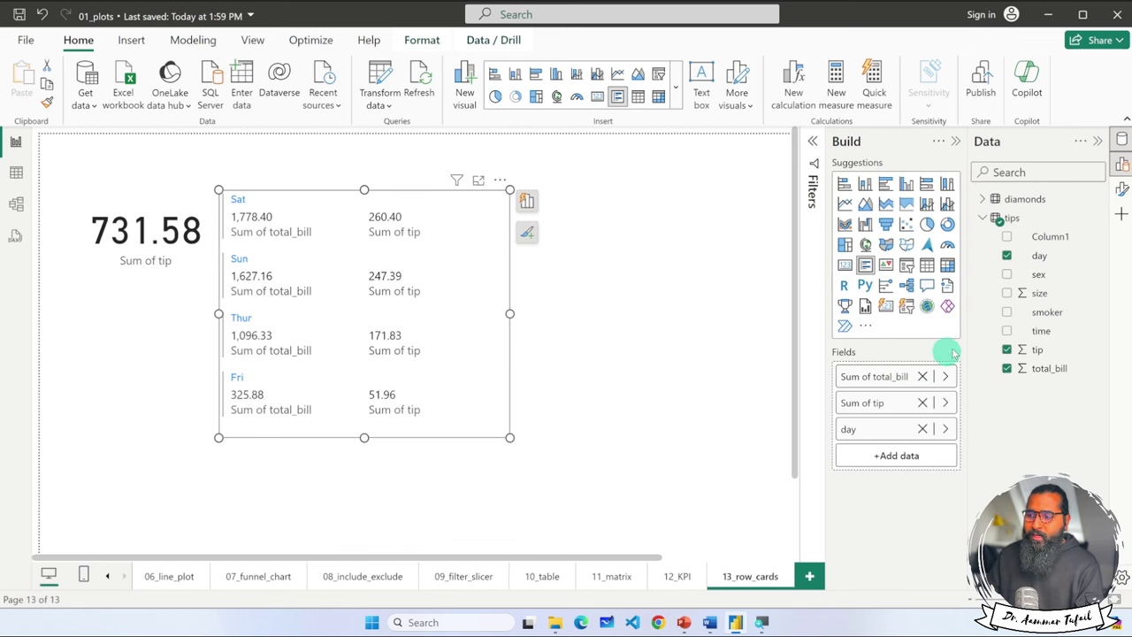
- Add smoker to the card and enlarge it so all eight rows are visible
left_click(1006, 312)
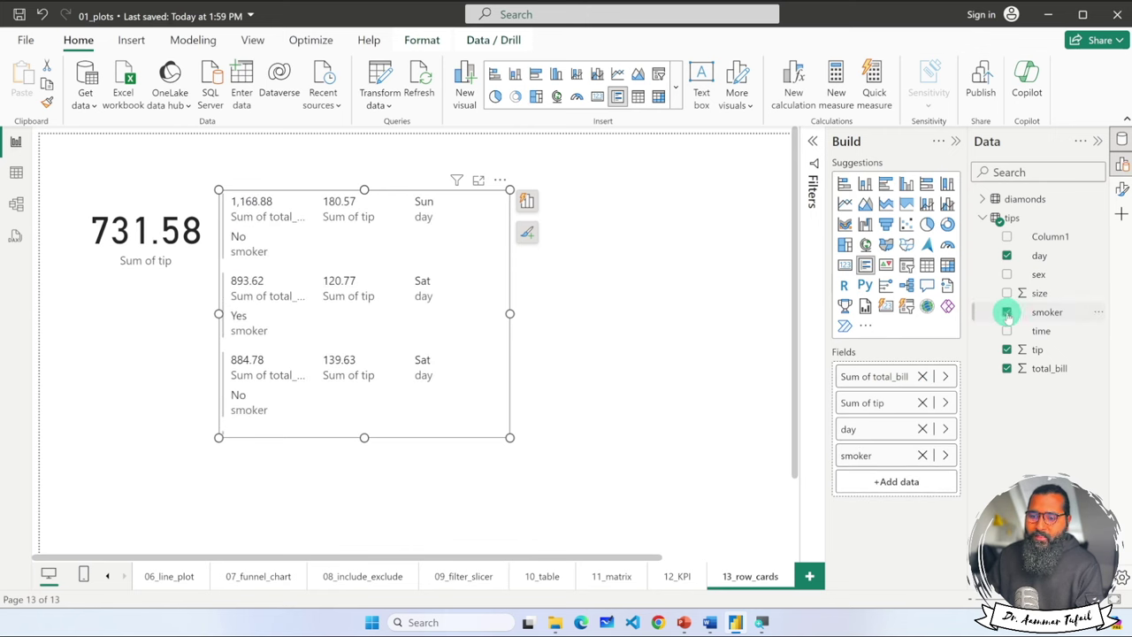
left_click(417, 475)
left_click(509, 329)
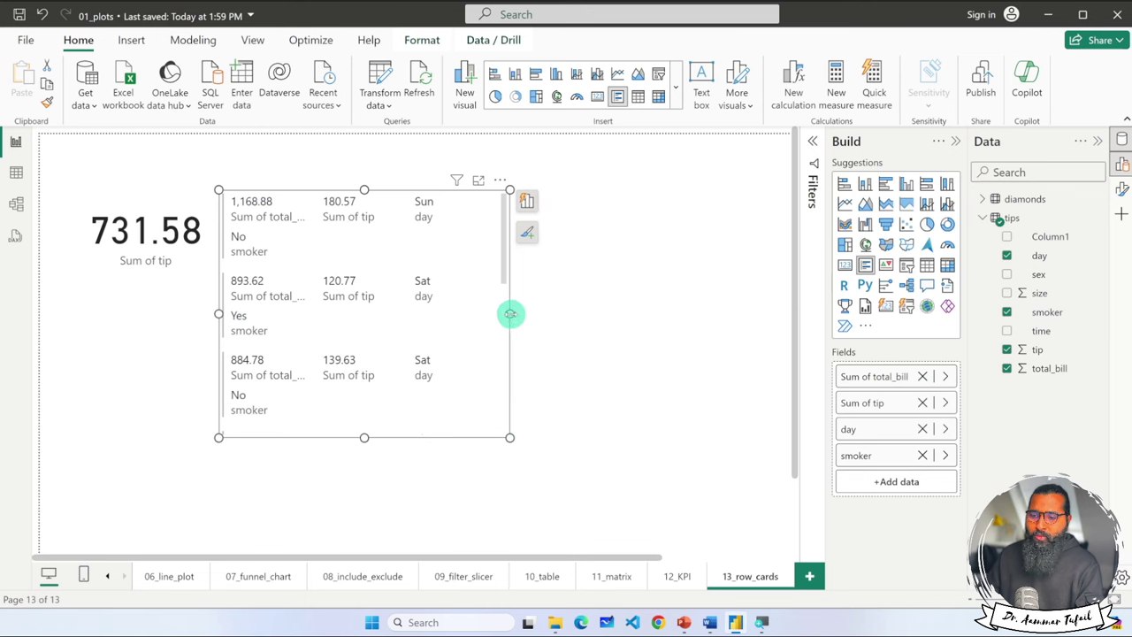
left_click_drag(510, 314, 684, 316)
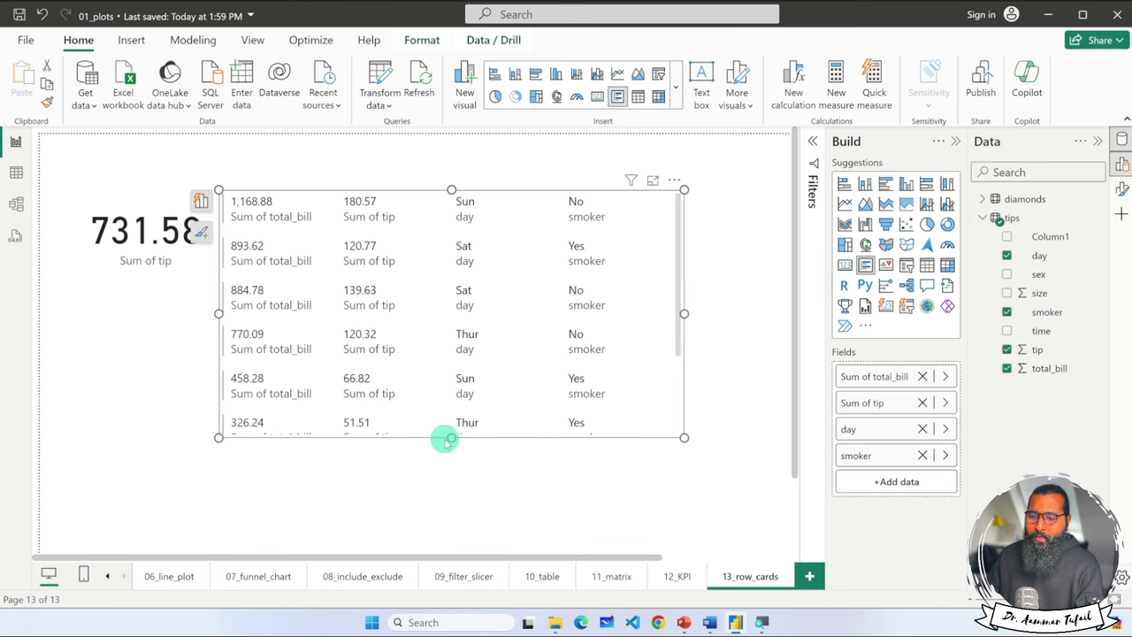
left_click_drag(451, 438, 453, 536)
scroll(451, 469, "down", 1)
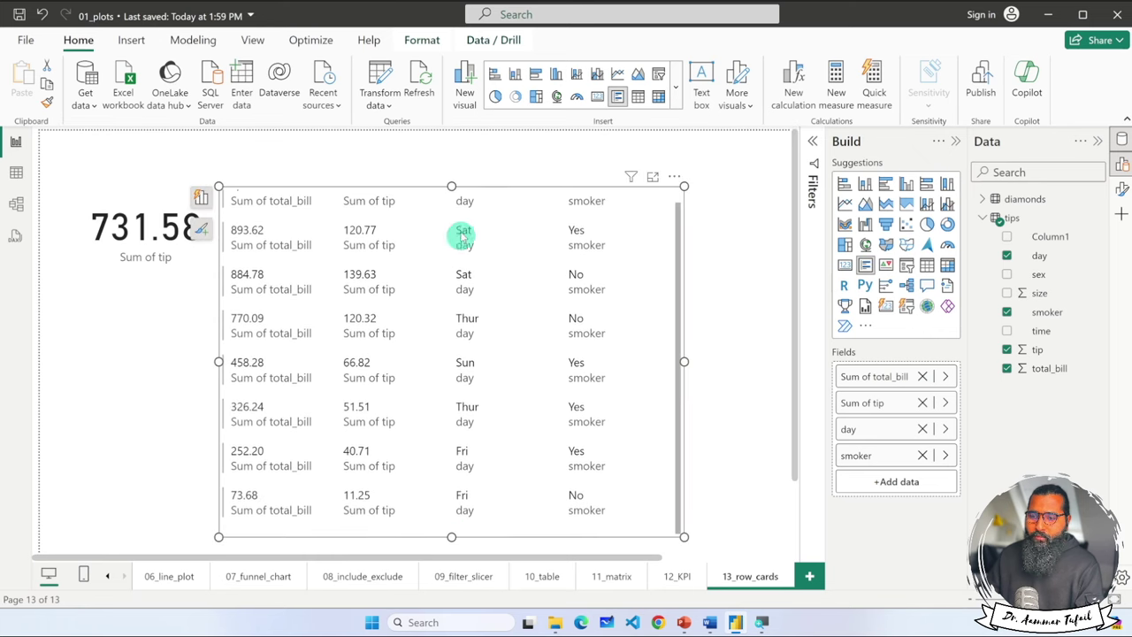
left_click_drag(451, 179, 451, 152)
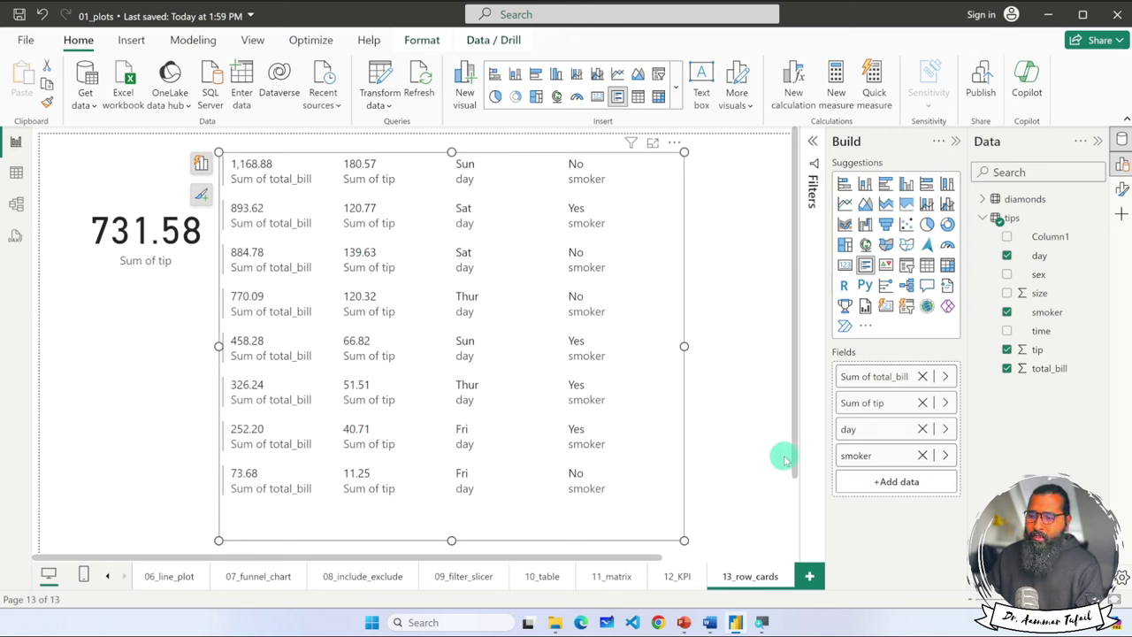
- Remove smoker and try then remove sex, leaving the card split by day only
left_click(923, 455)
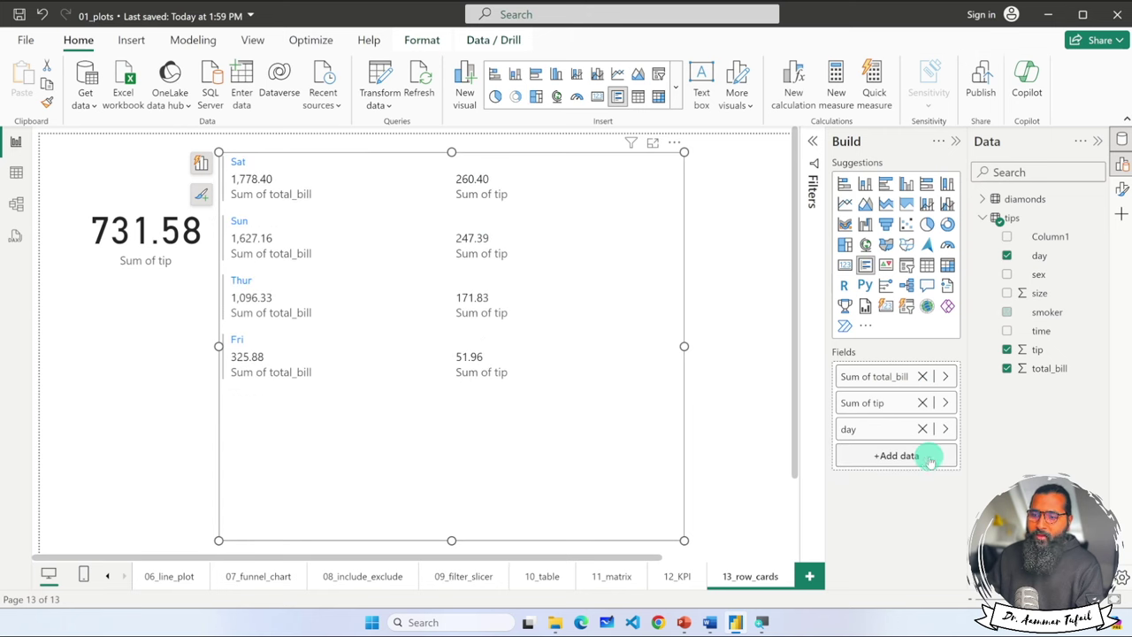
left_click(1007, 275)
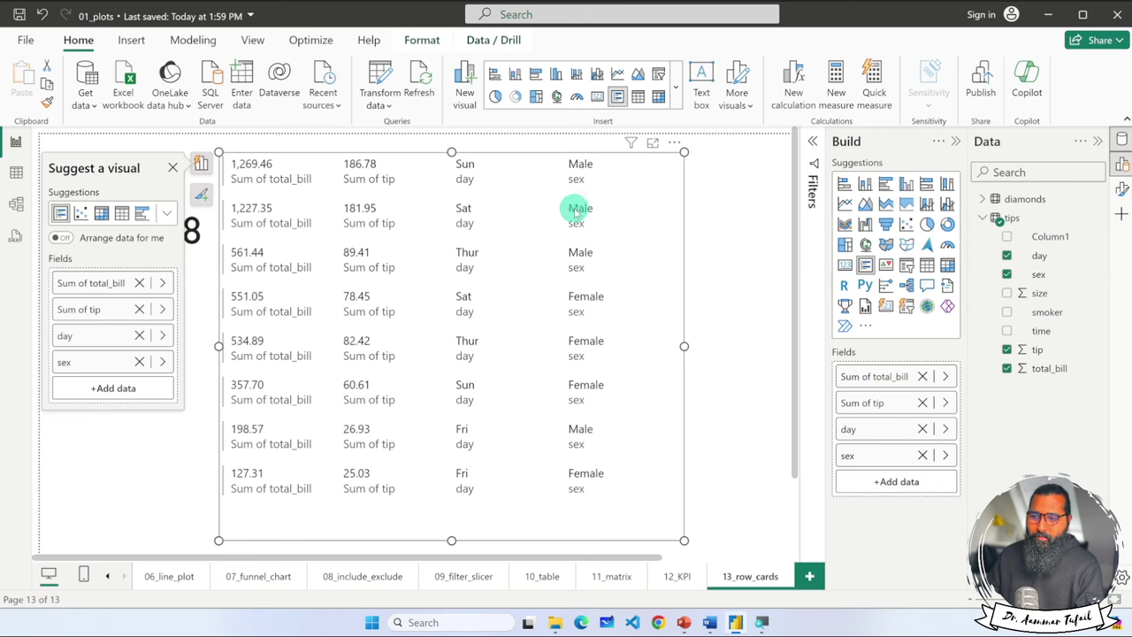
left_click(922, 455)
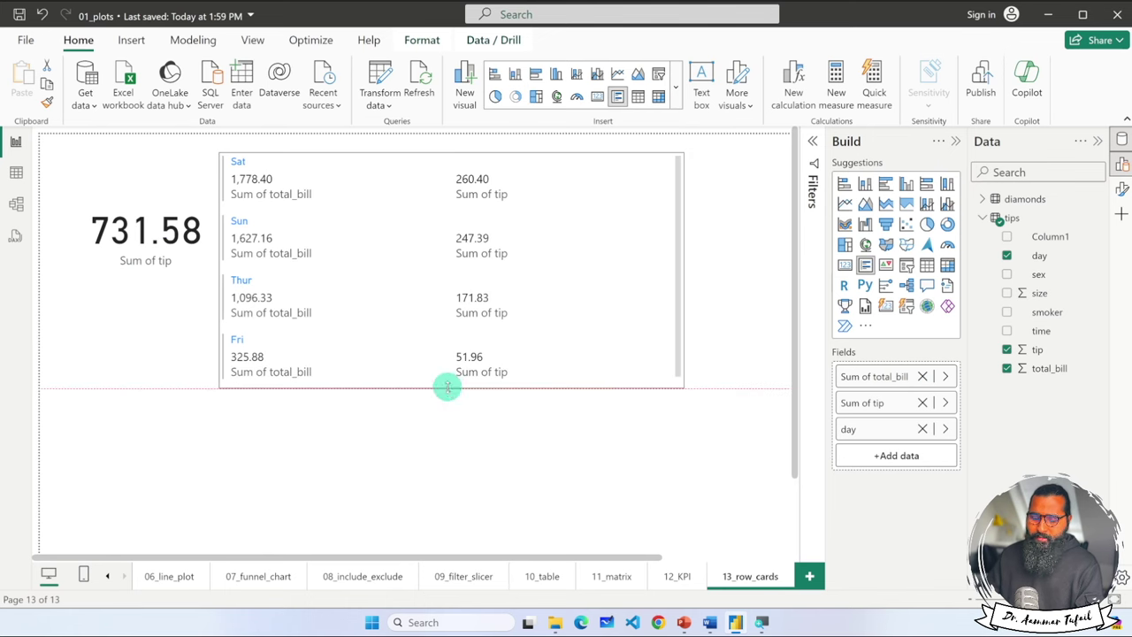
- Shrink the day card to a compact block beside the 731.58 card
left_click_drag(451, 540, 447, 387)
left_click_drag(683, 274, 451, 267)
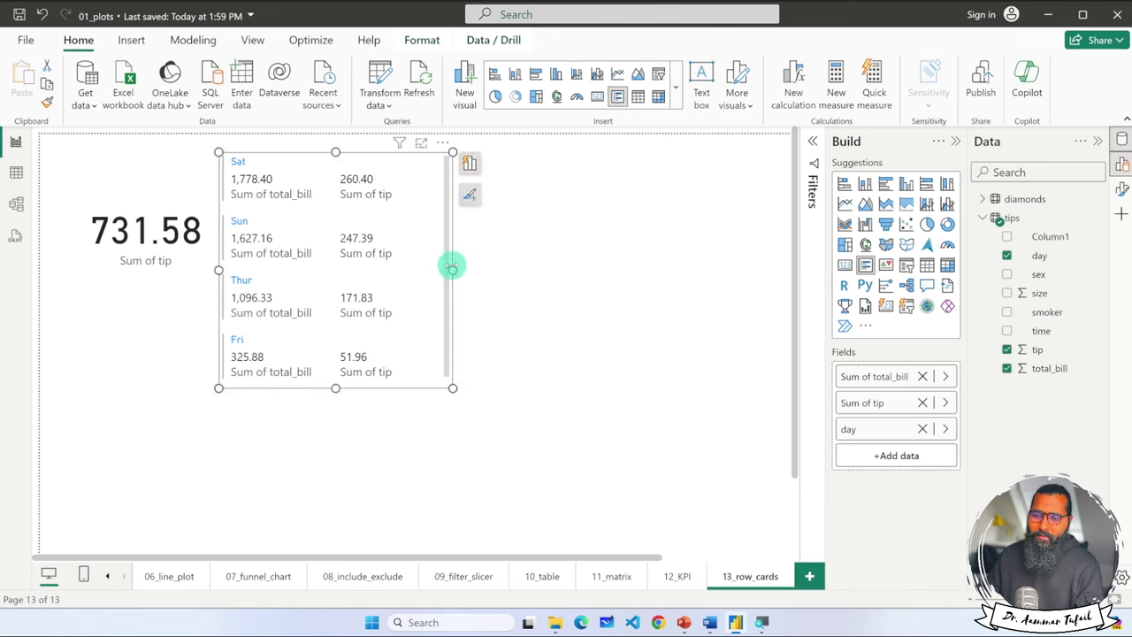
left_click(543, 356)
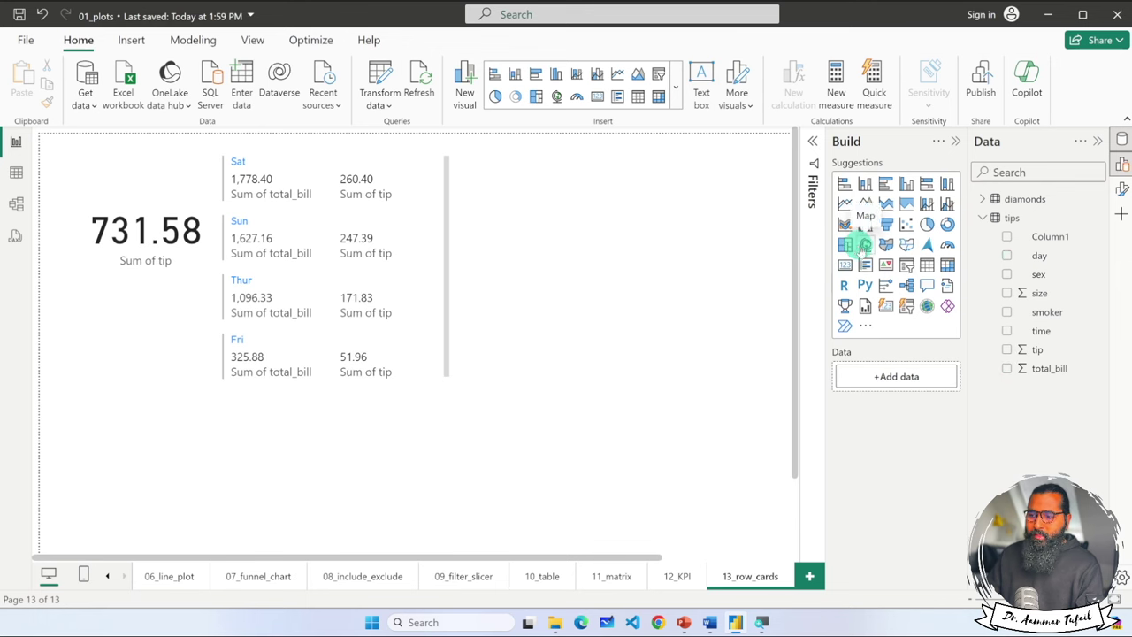
- Insert a new multi-row card with tip, total_bill and sex fields
left_click(865, 265)
mouse_move(174, 426)
left_mouse_down()
mouse_move(487, 334)
mouse_move(573, 241)
left_mouse_up()
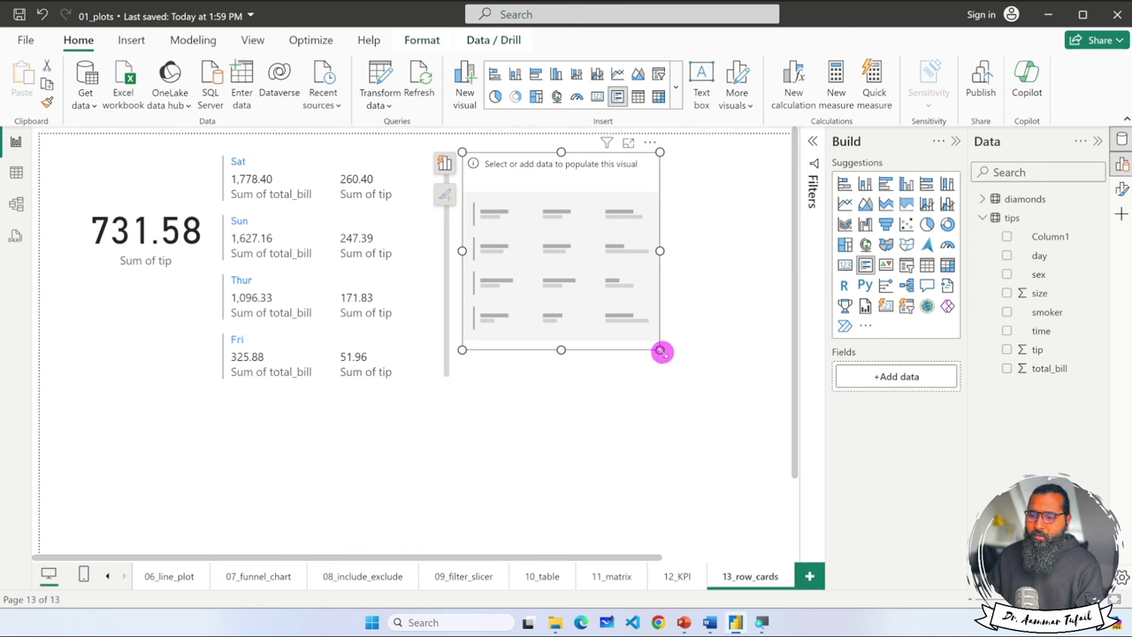
left_click_drag(661, 351, 691, 377)
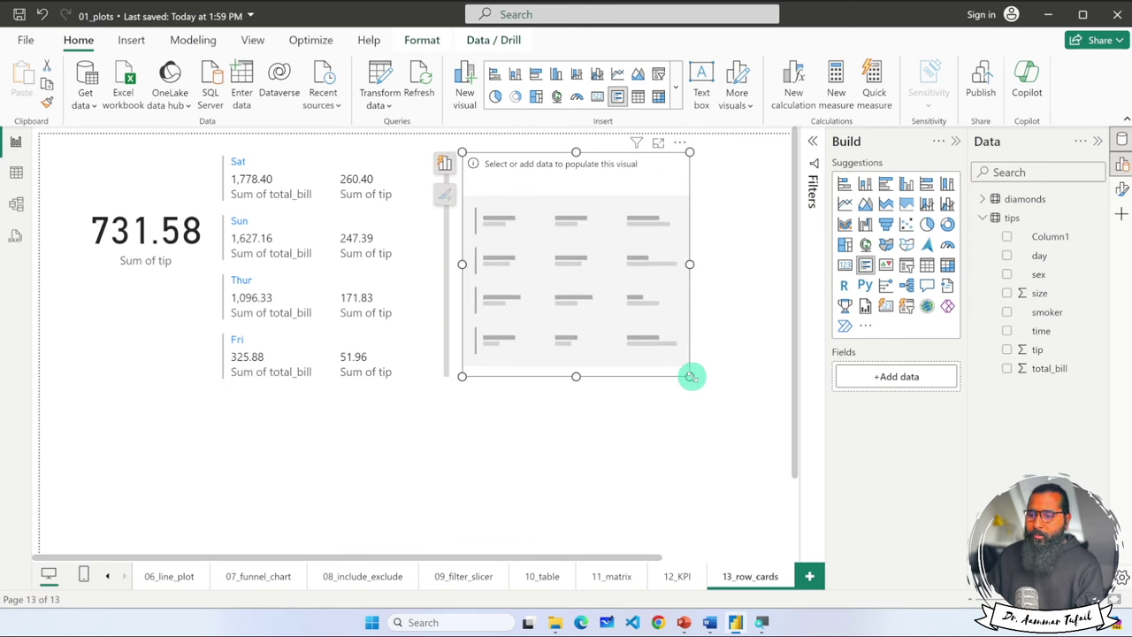
left_click(1009, 334)
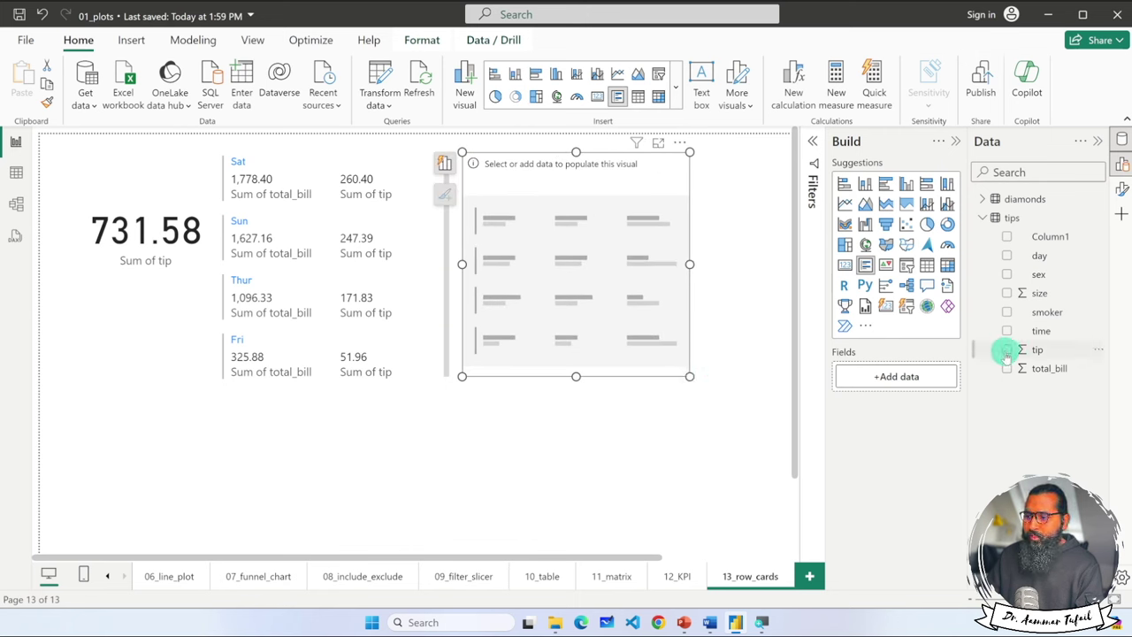
left_click(1006, 368)
left_click(1006, 349)
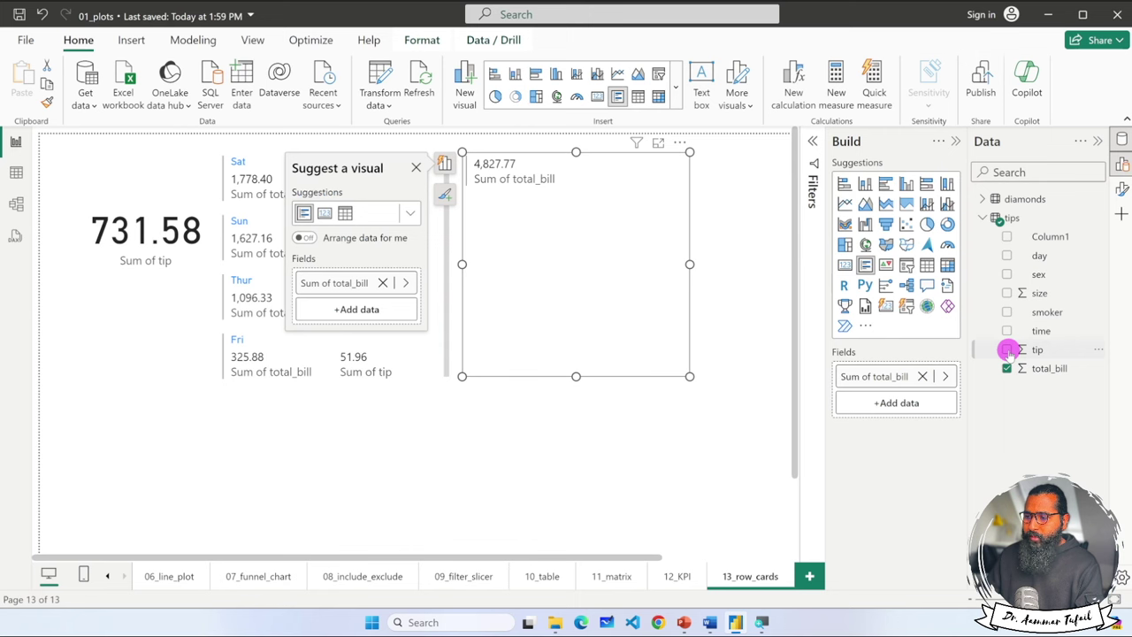
left_click(1006, 274)
- Shorten the Male/Female card to fit its rows and test the Female cross-filter
left_click(629, 413)
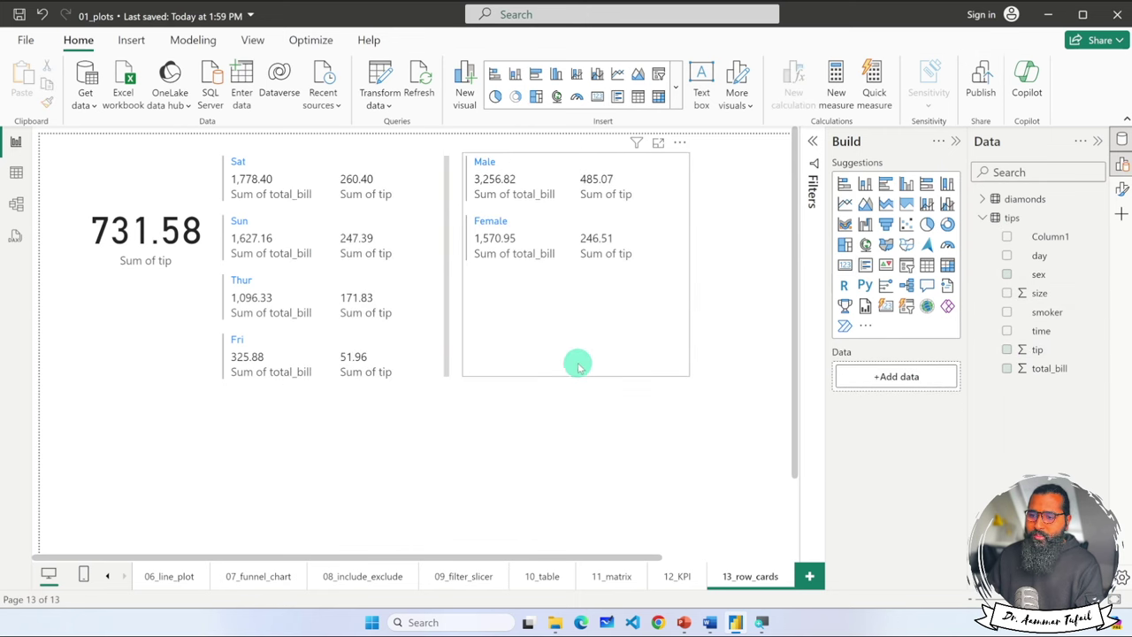
left_click(572, 369)
left_click_drag(576, 374, 571, 281)
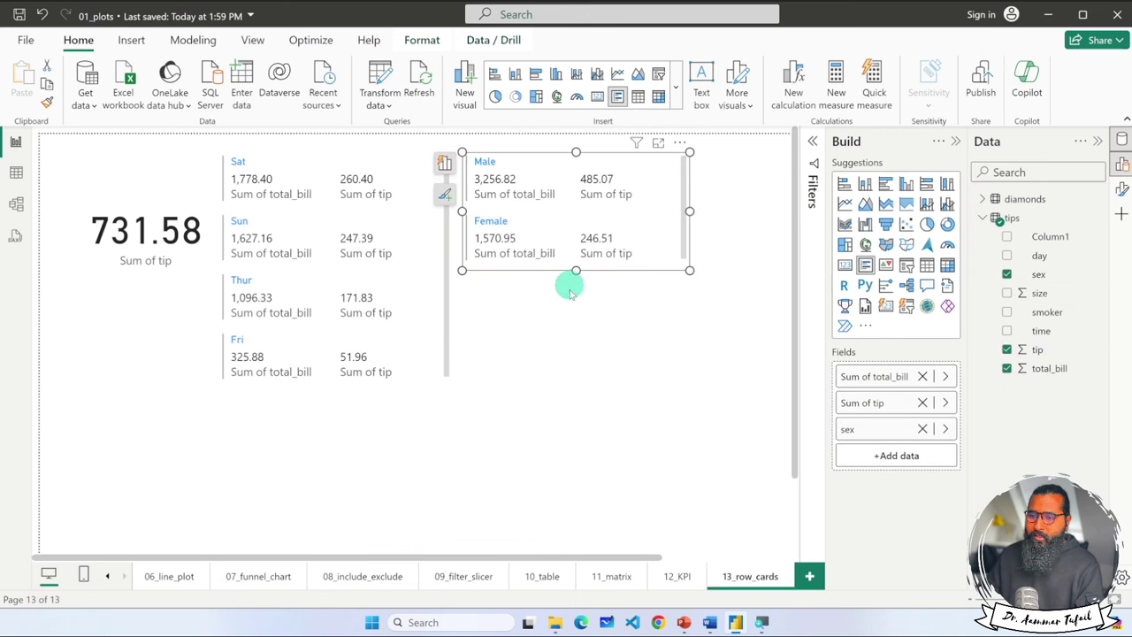
left_click(563, 341)
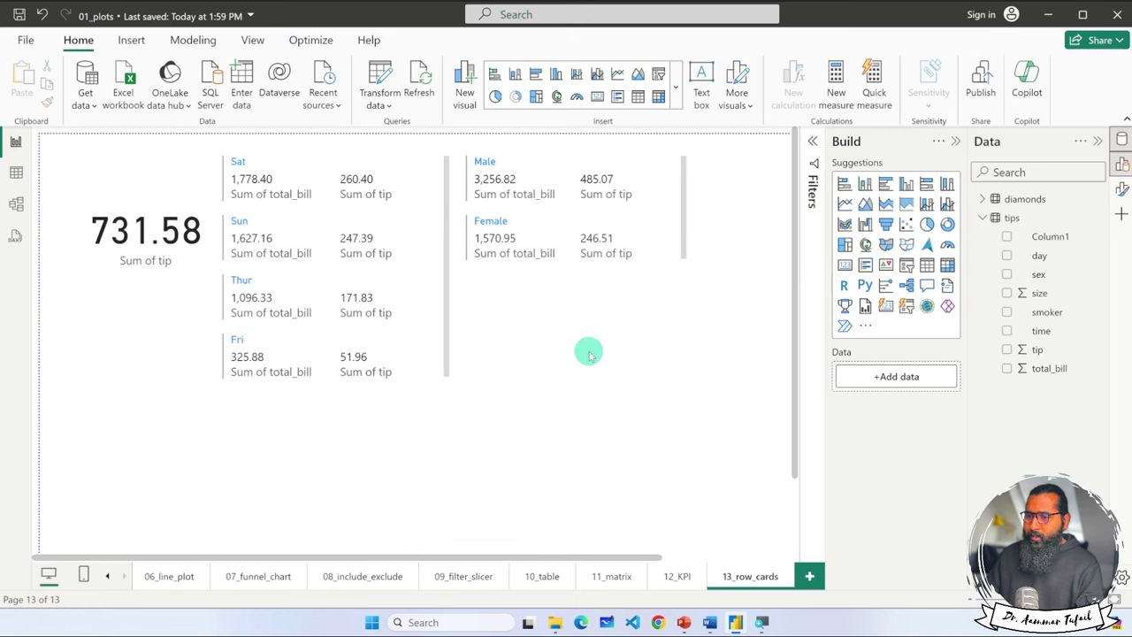
left_click(596, 239)
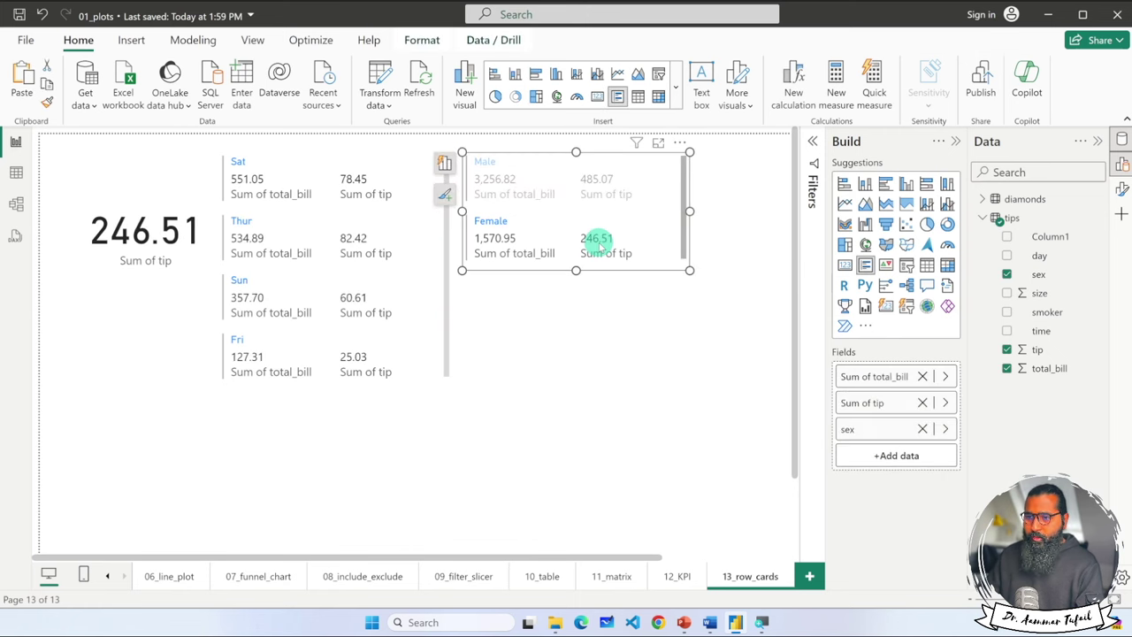
left_click(553, 299)
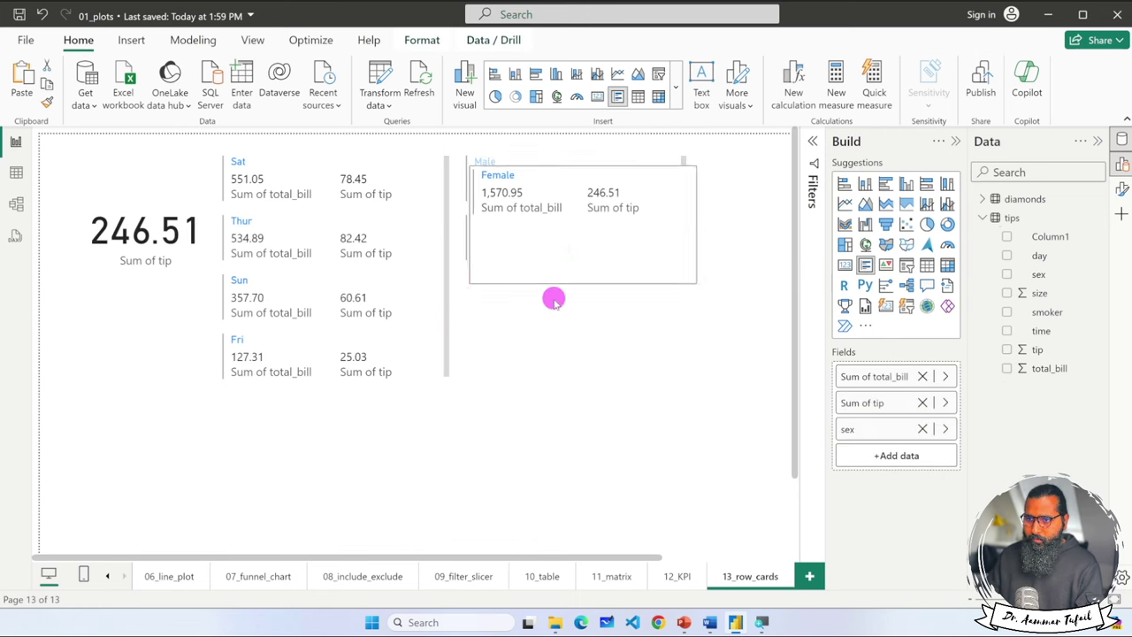
left_click(554, 299)
left_click(545, 371)
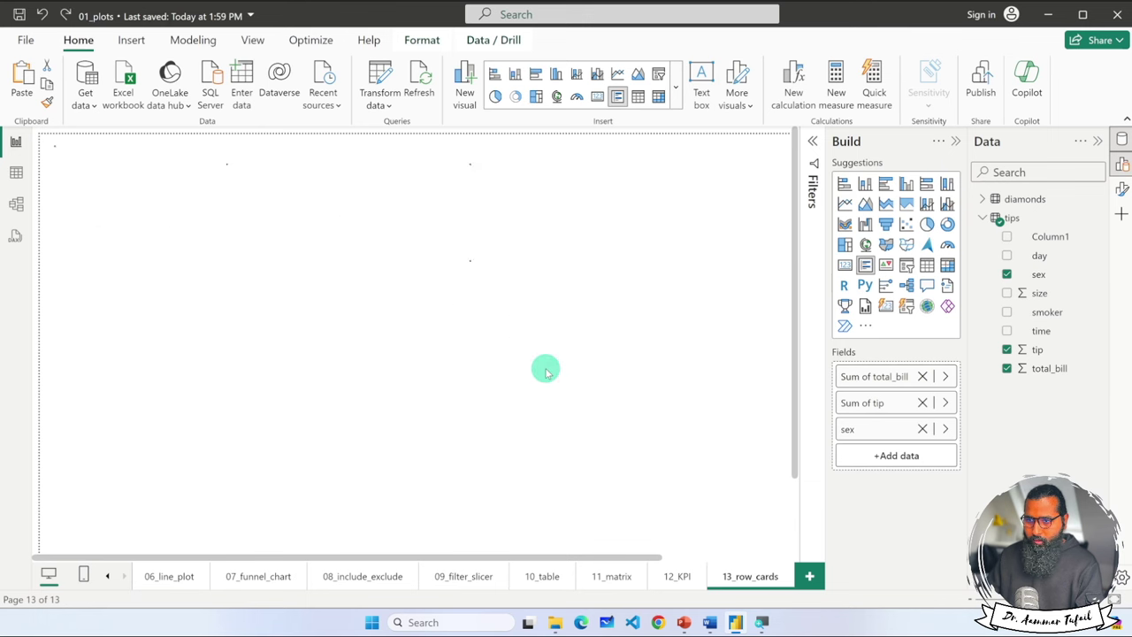
- Move the duplicate card below the original and replace its sex field with smoker
left_click_drag(576, 364, 580, 376)
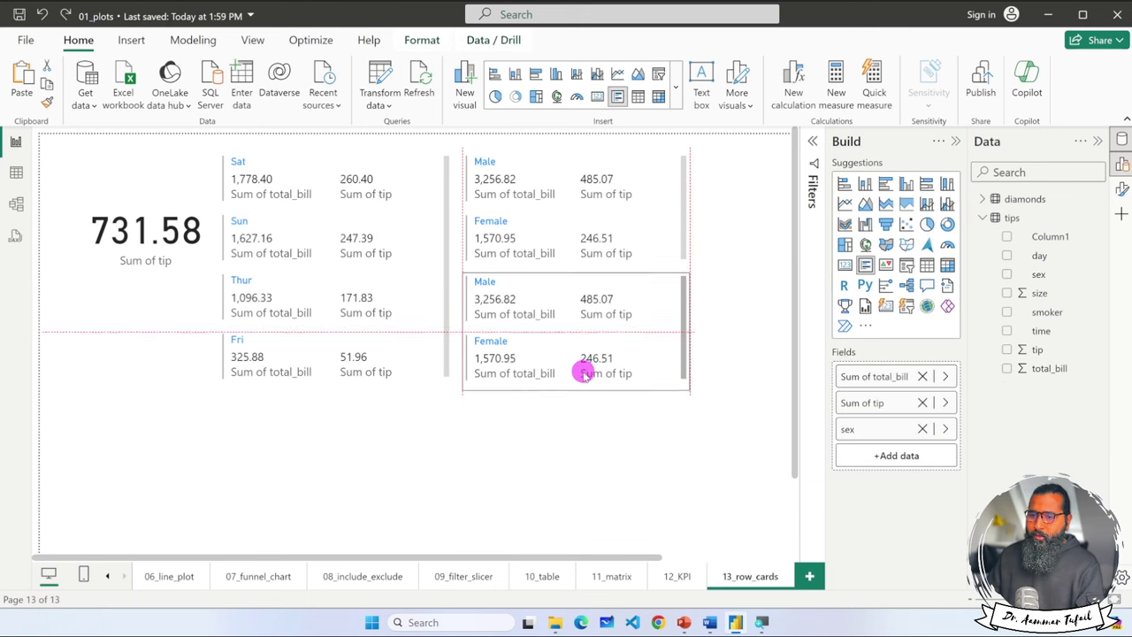
left_click(581, 376)
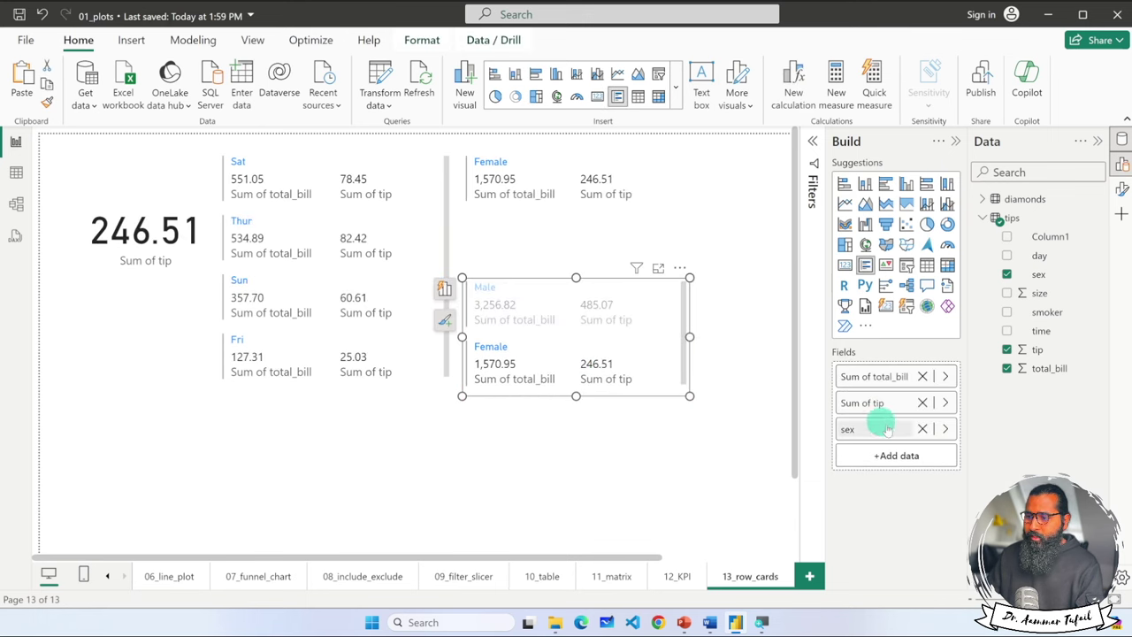
left_click(922, 429)
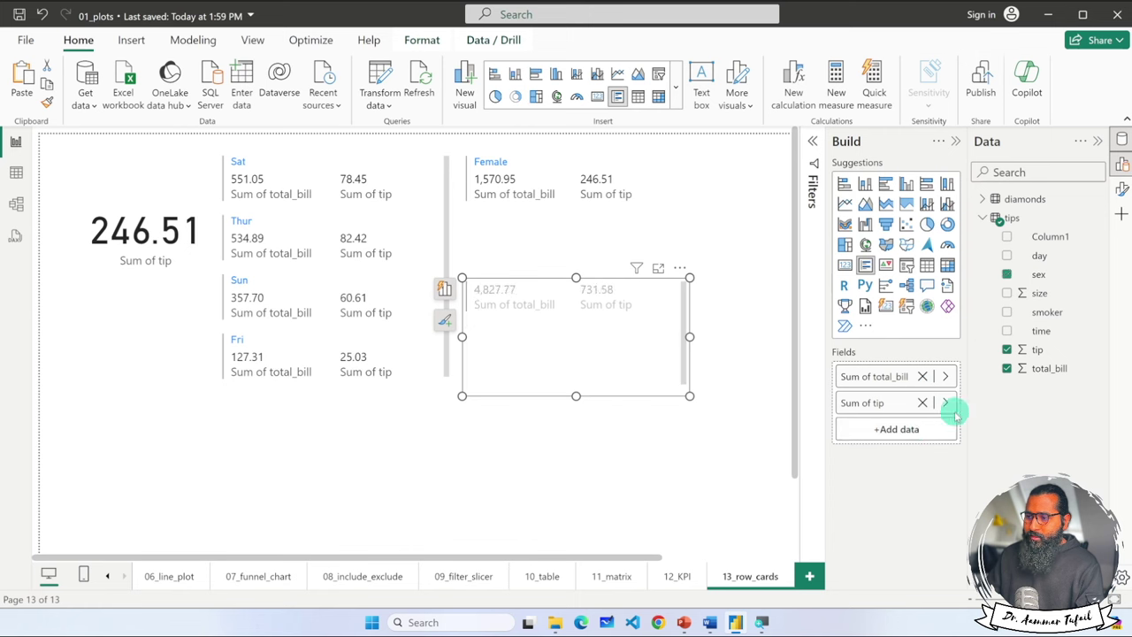
left_click(1008, 313)
left_click(601, 447)
left_click(599, 353)
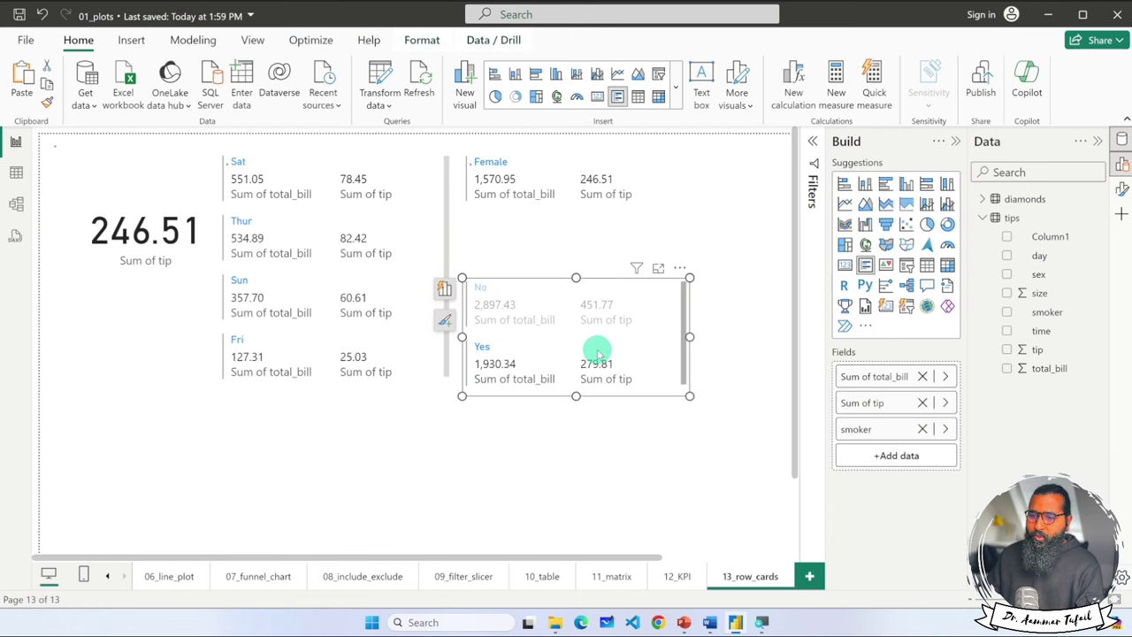
- Test cross-filtering by the smoker card's Yes and No rows
left_click(554, 464)
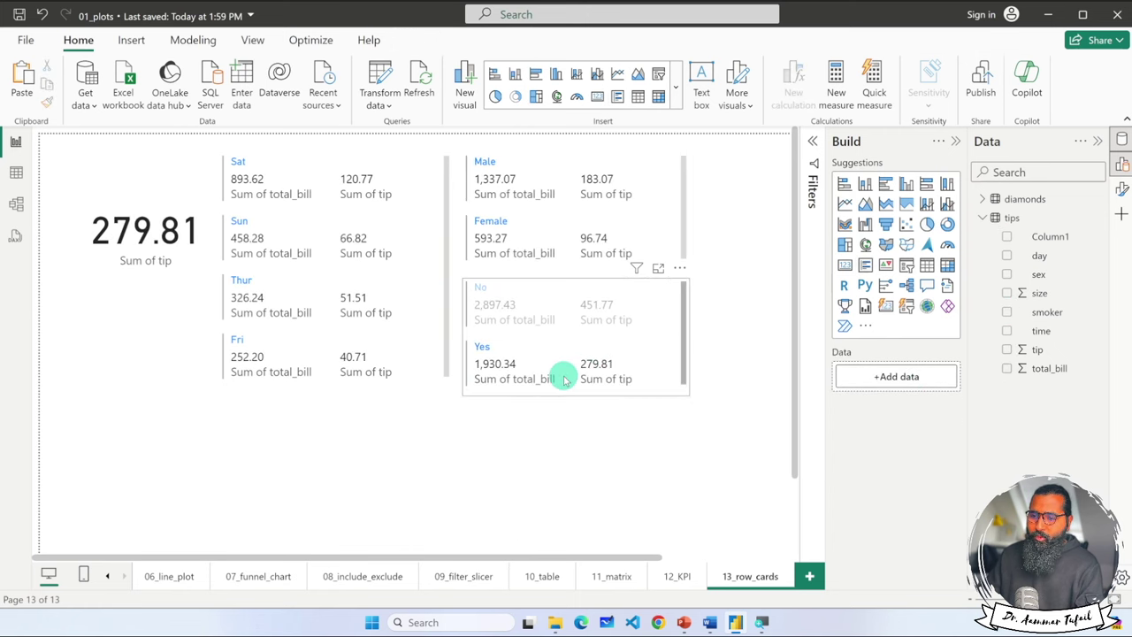
left_click(564, 379)
left_click(534, 451)
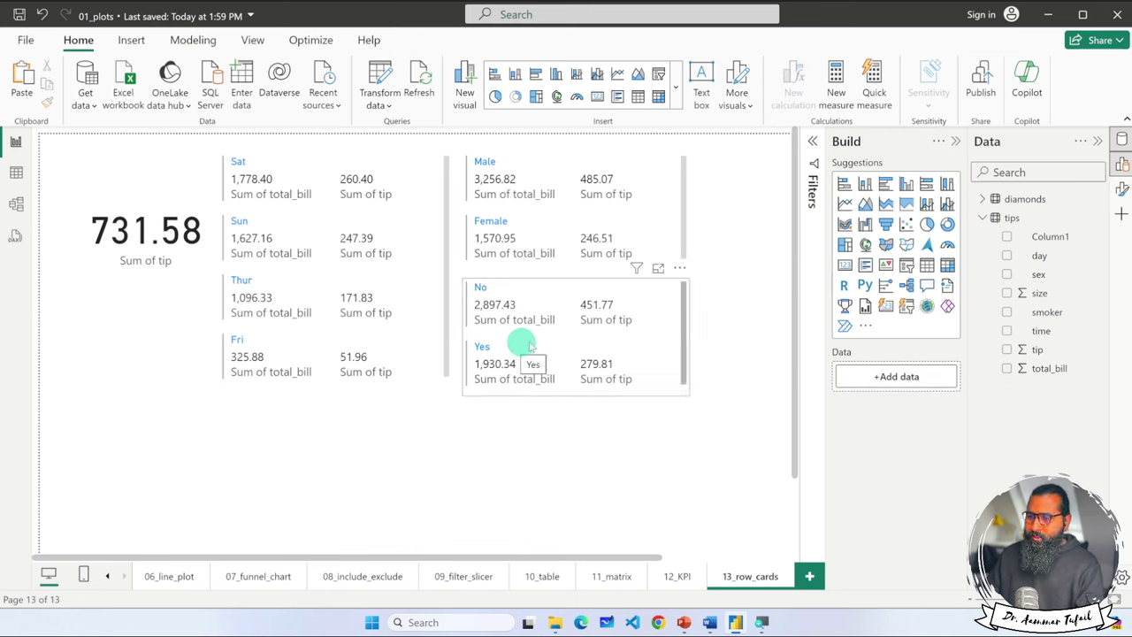
left_click(665, 289)
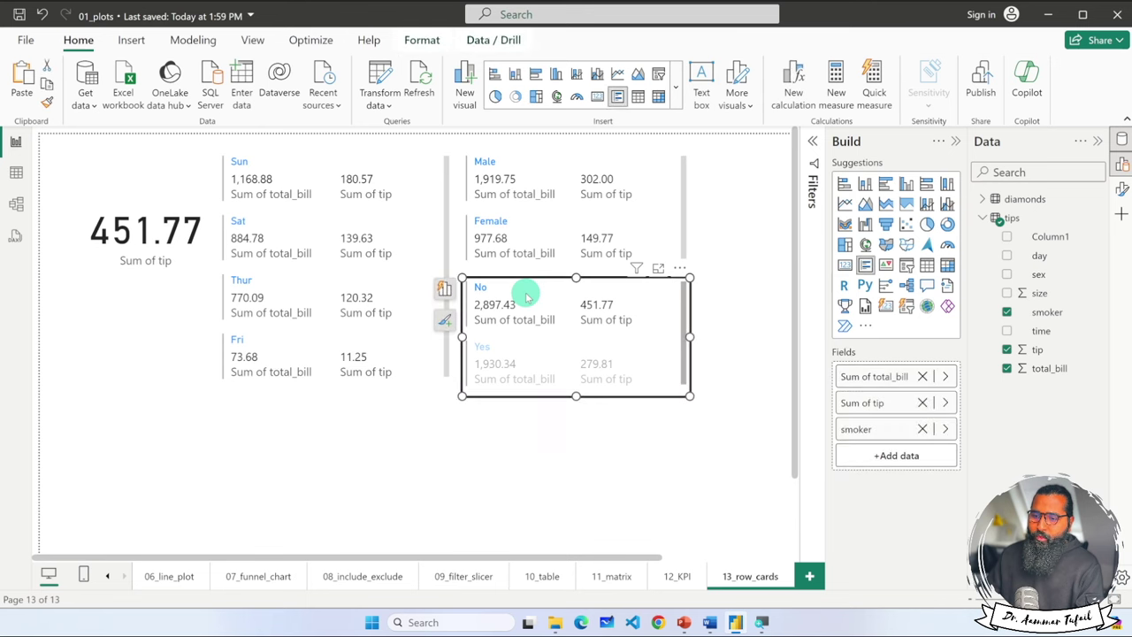
left_click(527, 298)
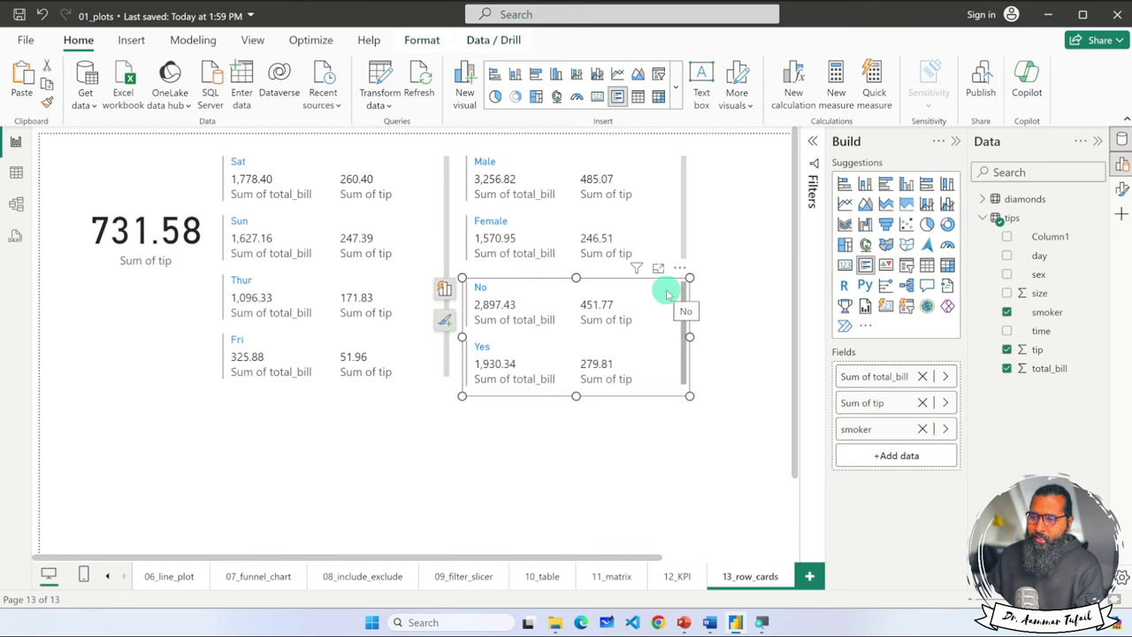
left_click(668, 295)
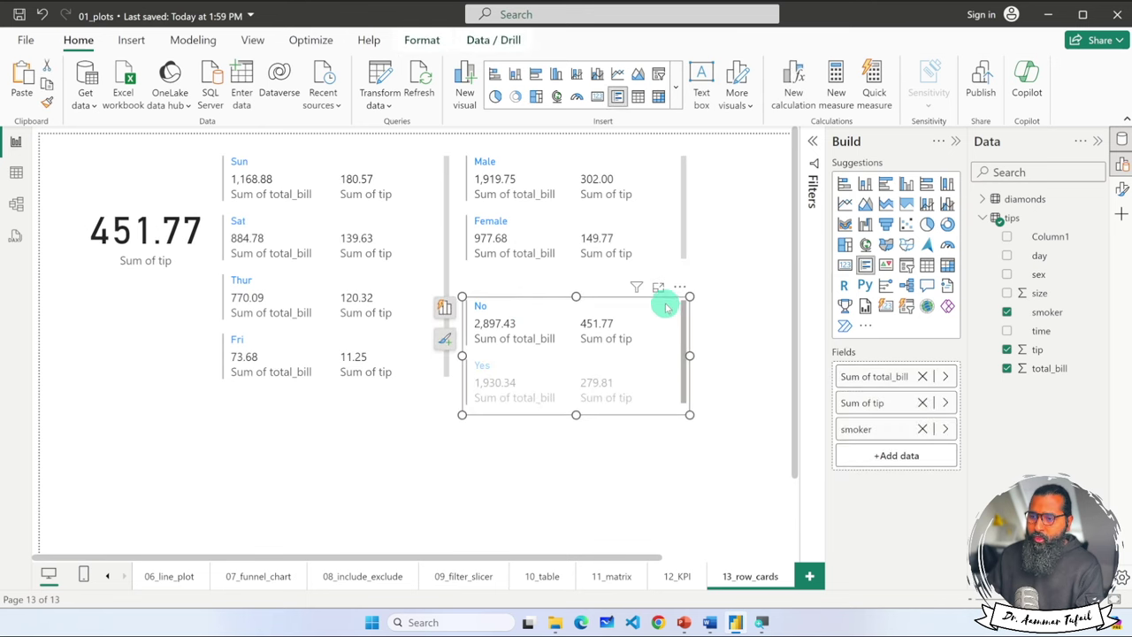
left_click(679, 288)
left_click(656, 305)
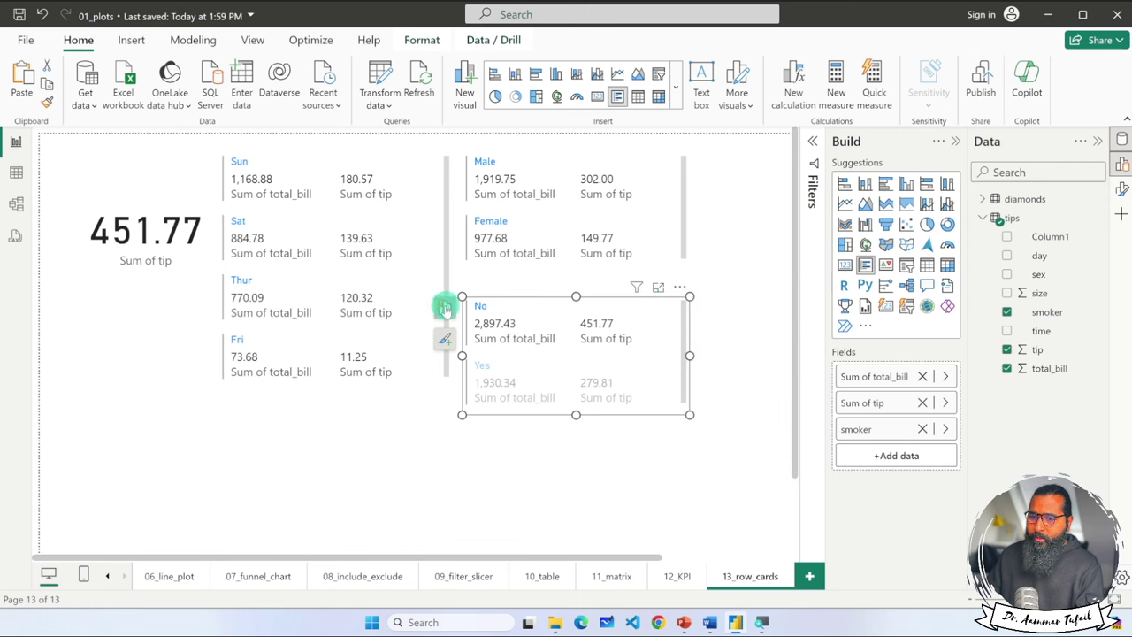
- Turn on titles for both the smoker card and the Male/Female card
left_click(444, 338)
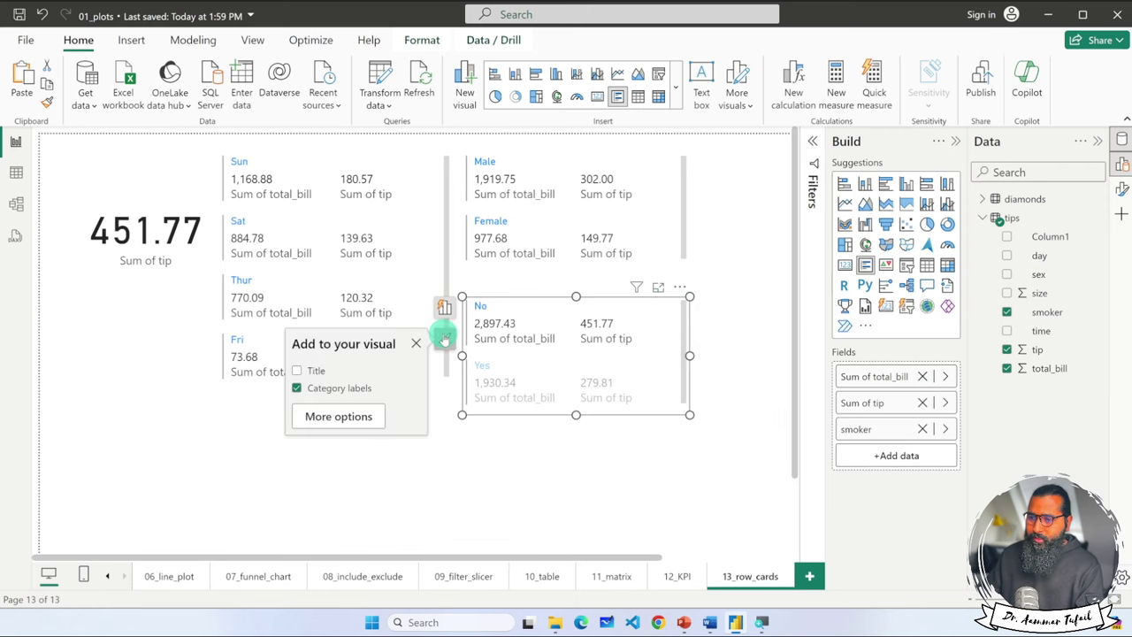
left_click(363, 412)
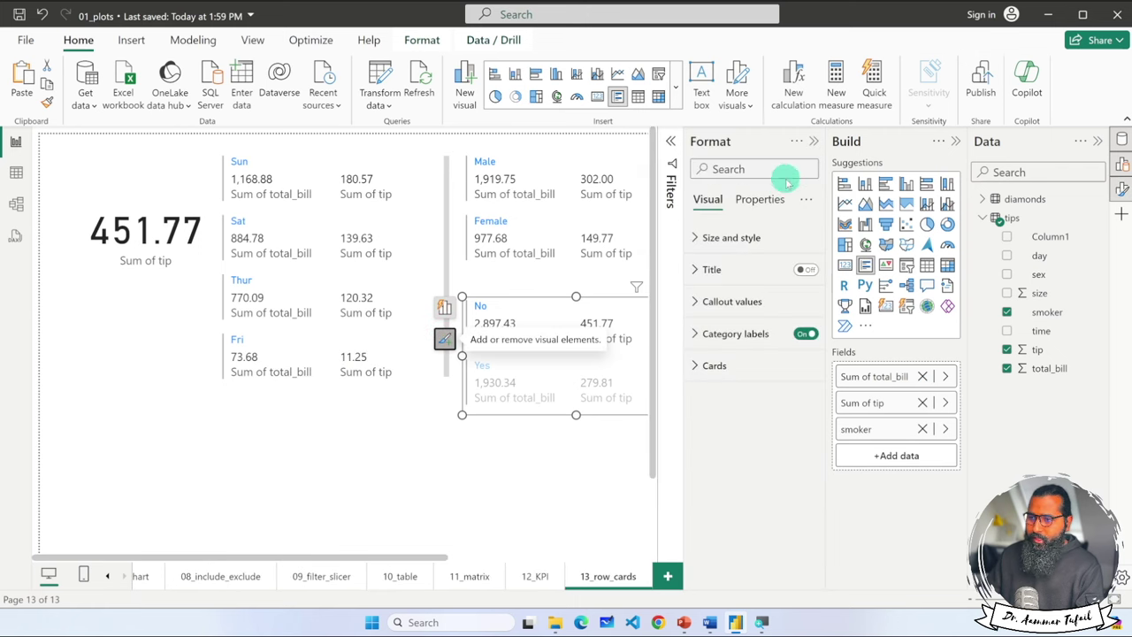
left_click(444, 338)
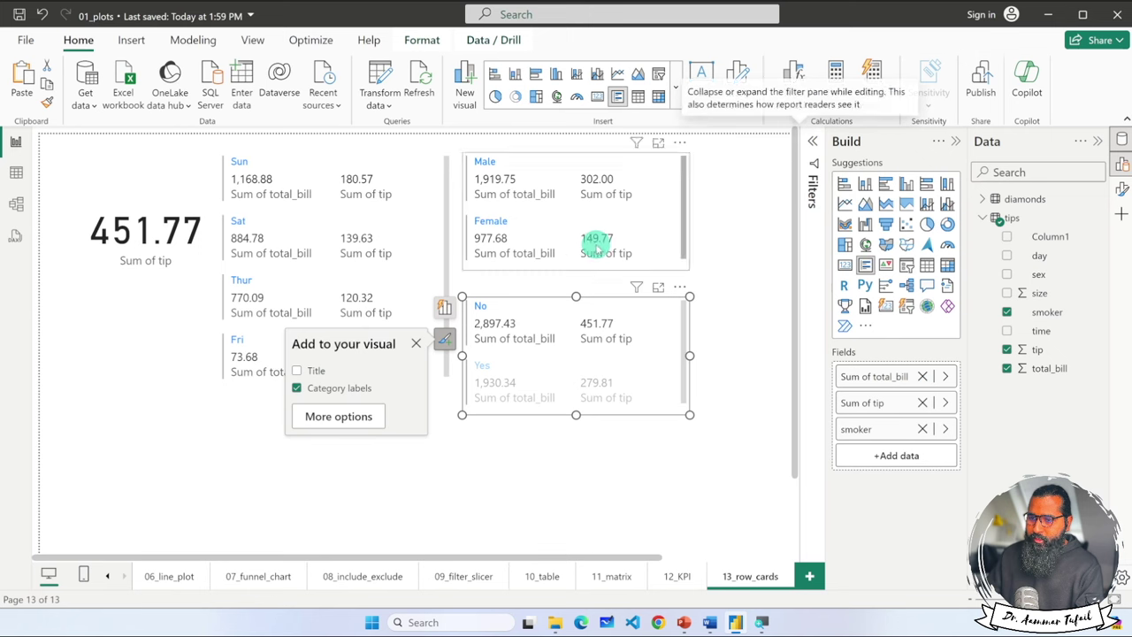
left_click(298, 371)
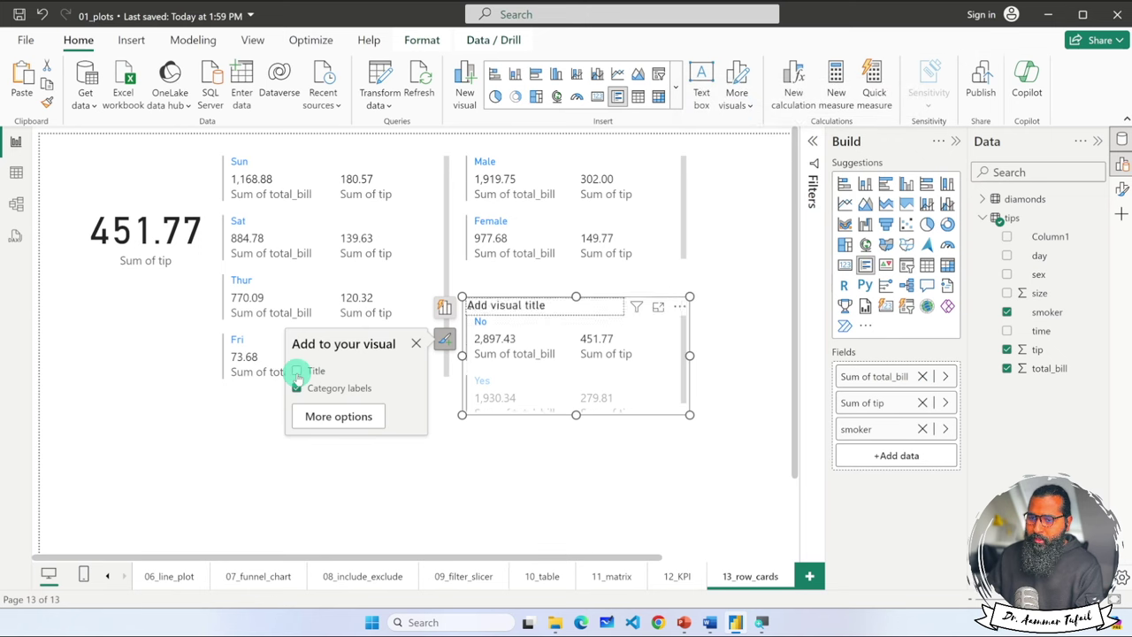
left_click(469, 162)
left_click(297, 226)
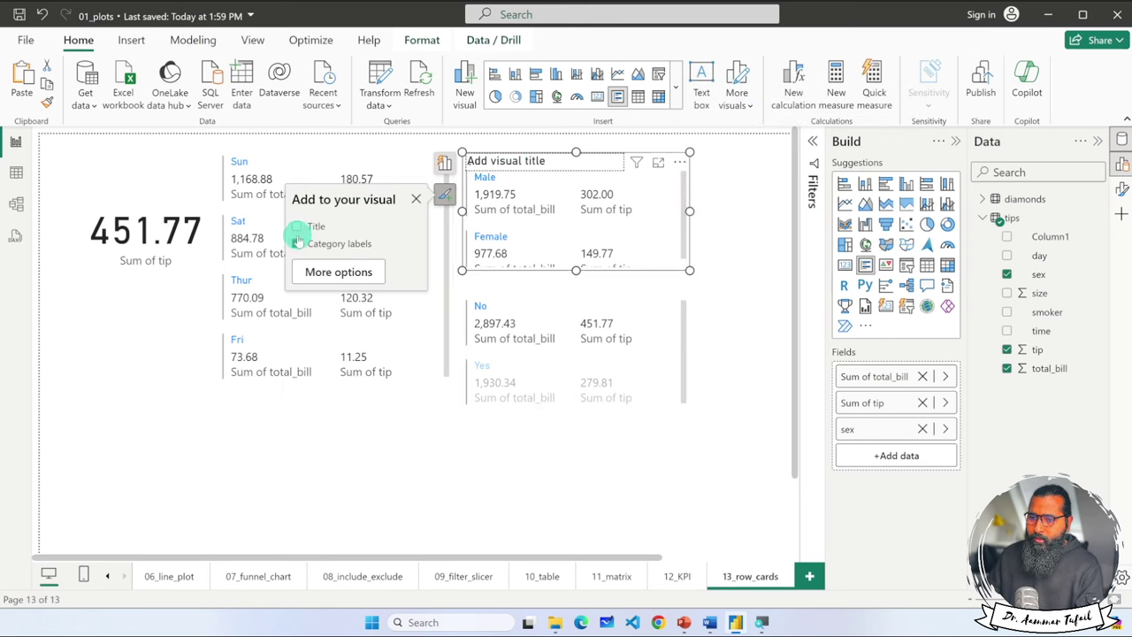
left_click(354, 402)
left_click(543, 333)
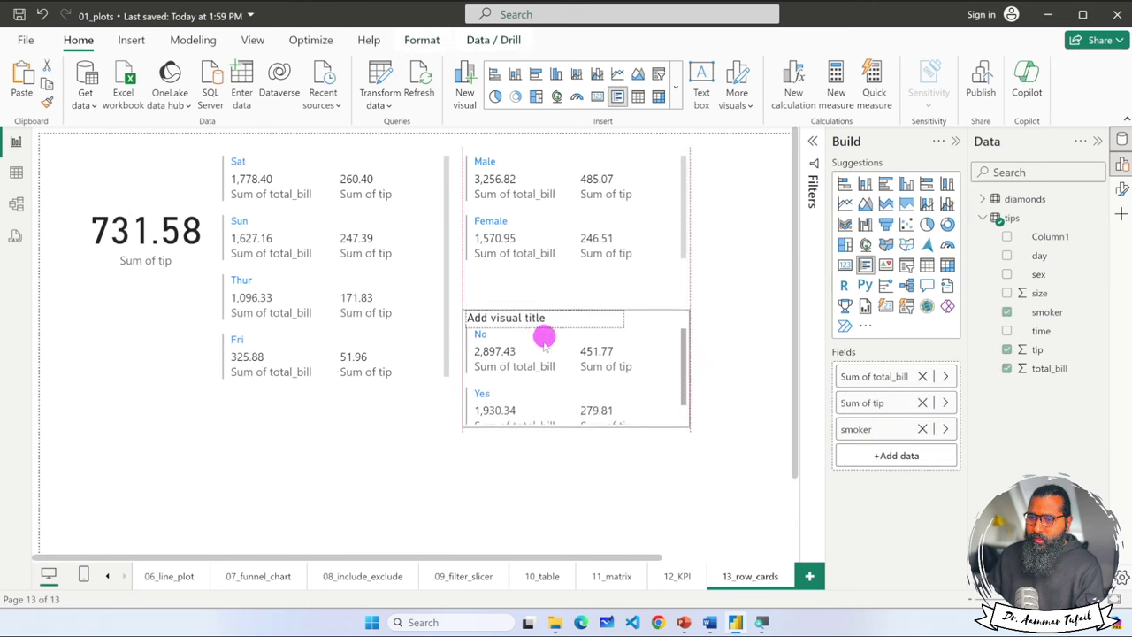
left_click(561, 261)
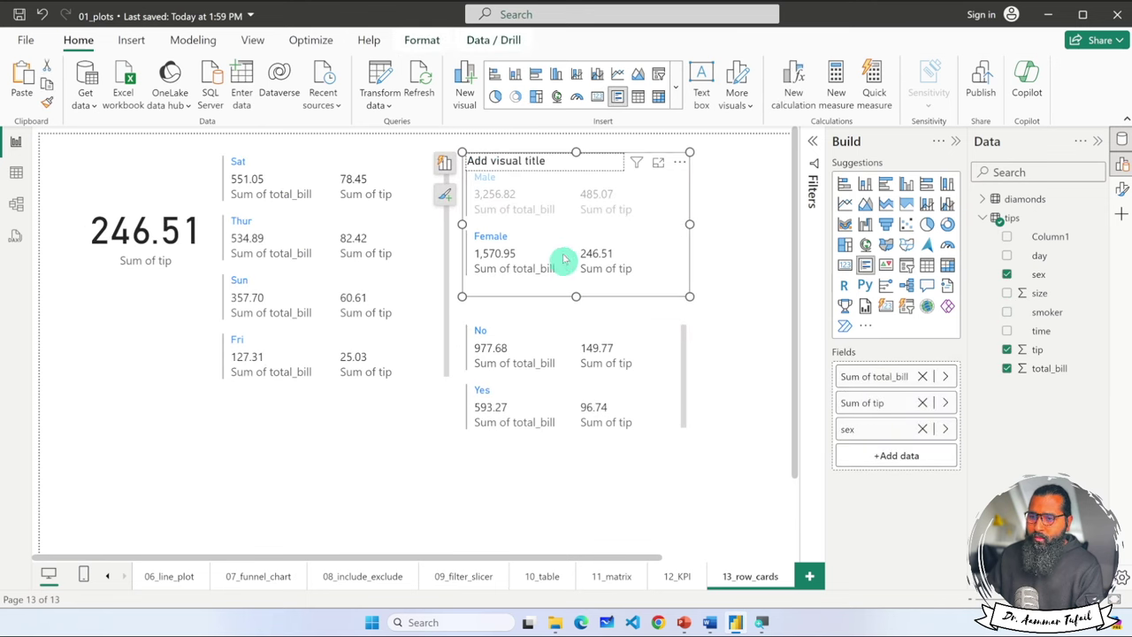
left_click(713, 187)
left_click(630, 189)
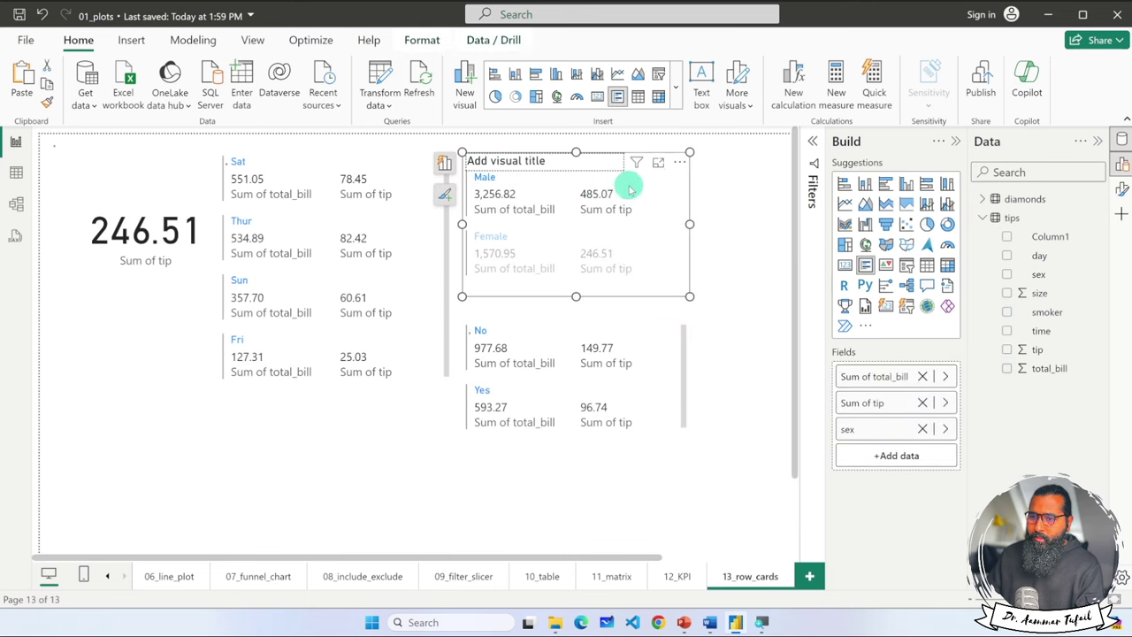
- Title the Male/Female card 'Gender' in bold
left_click(495, 161)
type("Gender")
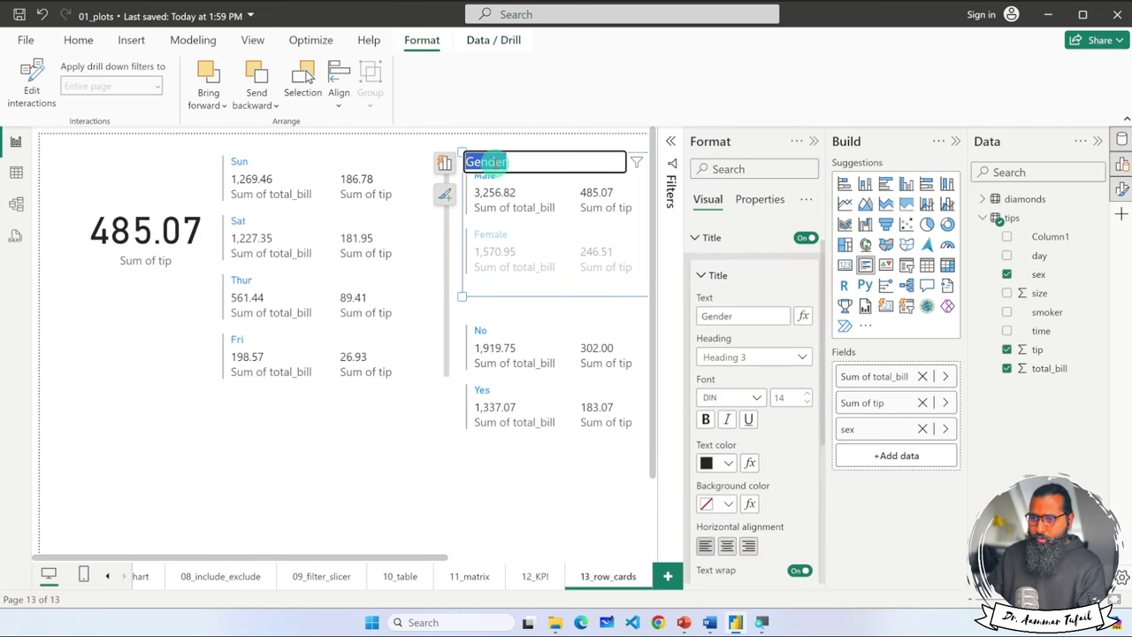
left_click(705, 419)
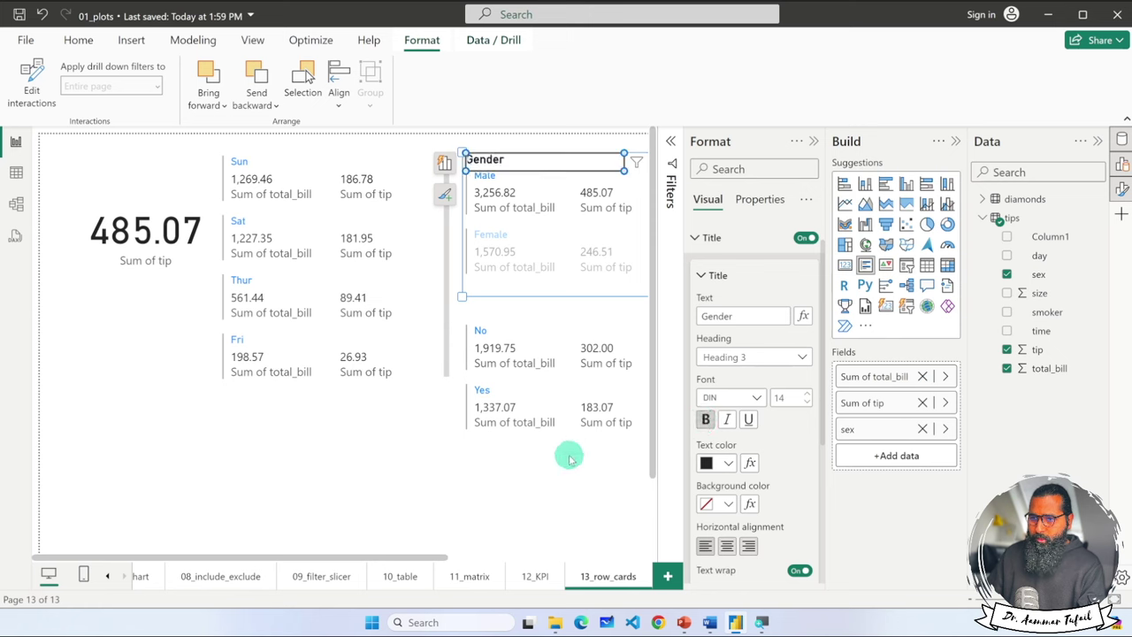
left_click(530, 487)
- Title the smoker card 'Smoker' in bold
left_click(505, 331)
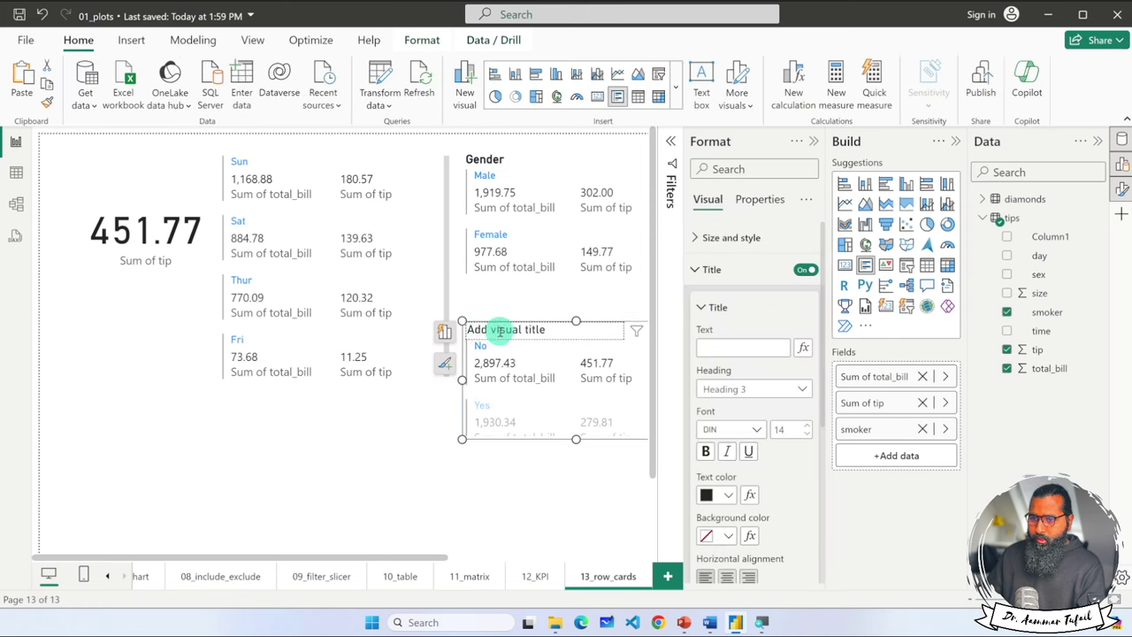
left_click(500, 331)
type("Smoker")
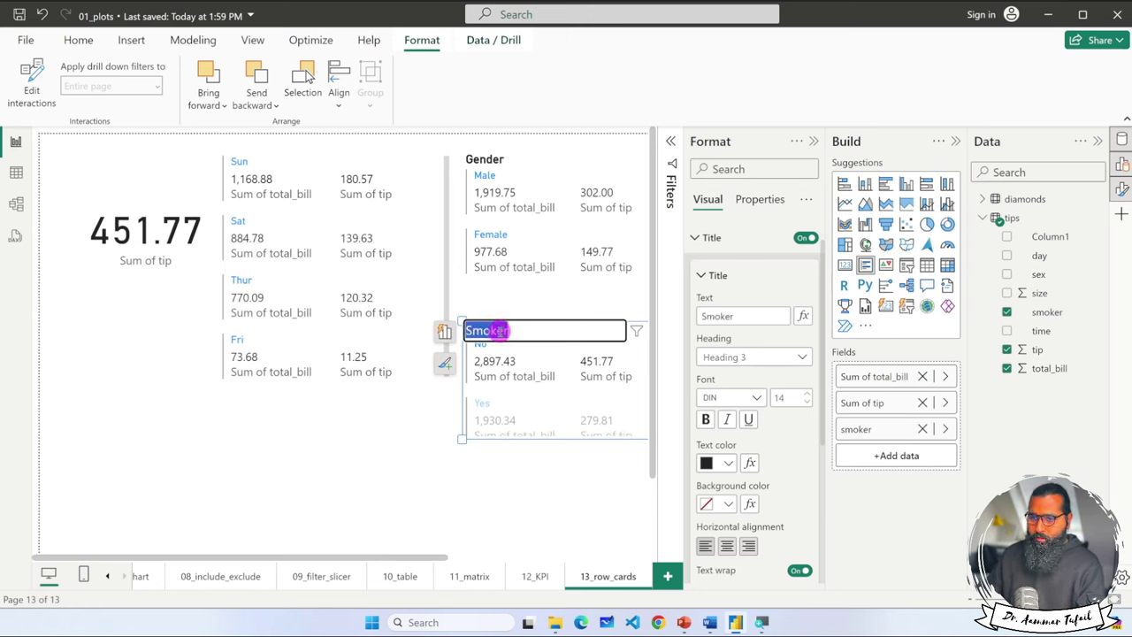
left_click(520, 477)
left_click(526, 331)
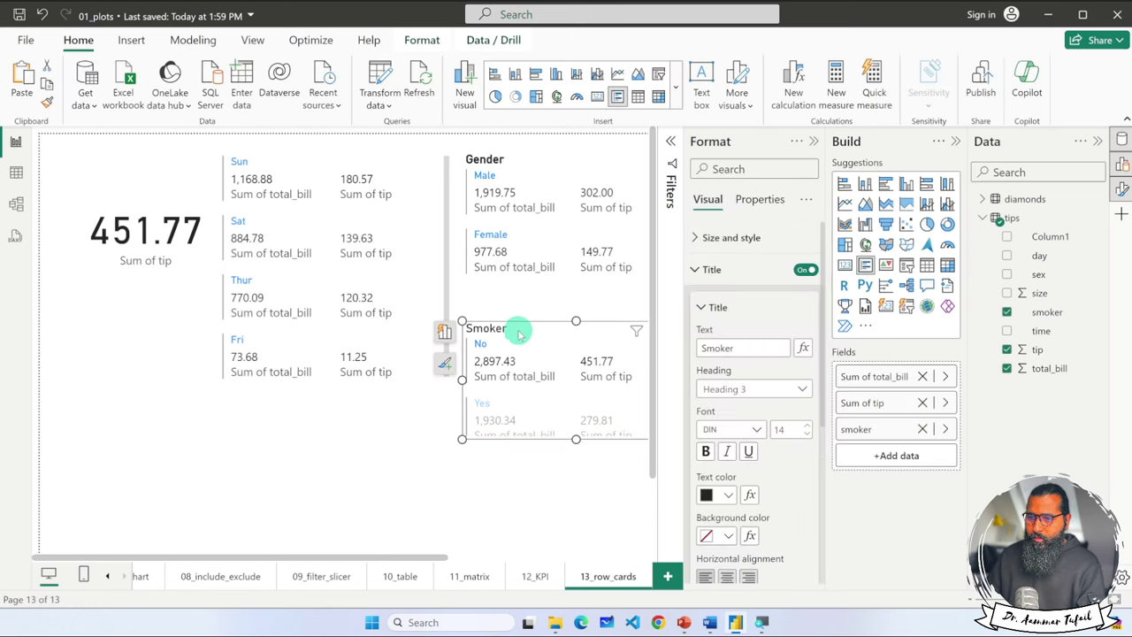
double_click(499, 329)
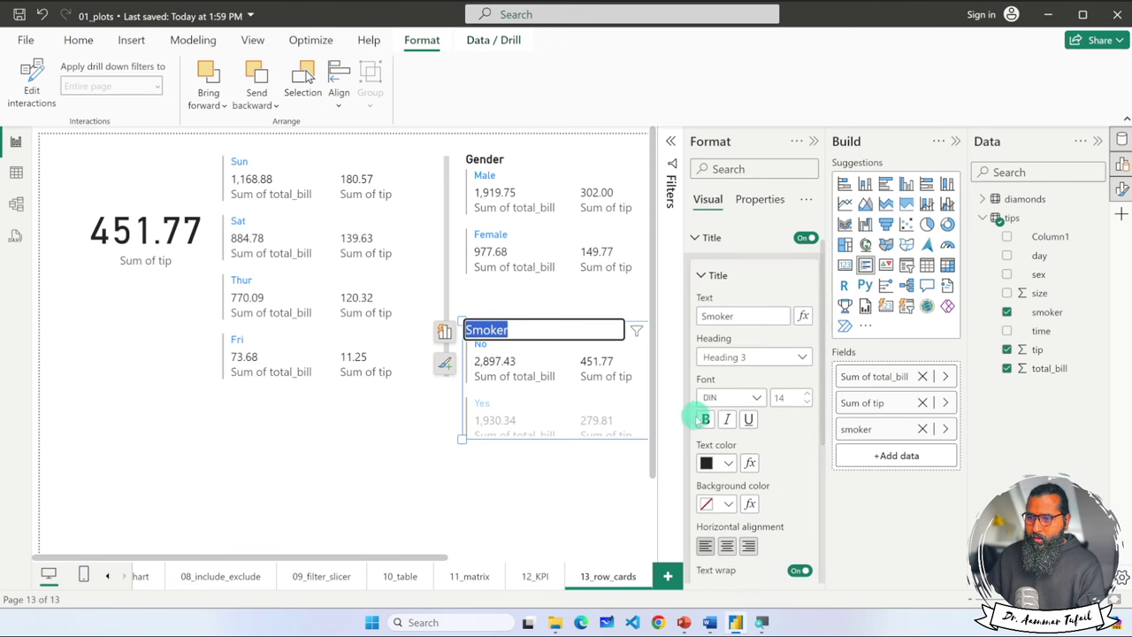
left_click(705, 418)
left_click(590, 484)
- Make the Smoker card taller and test its smokers cross-filter
left_click(812, 143)
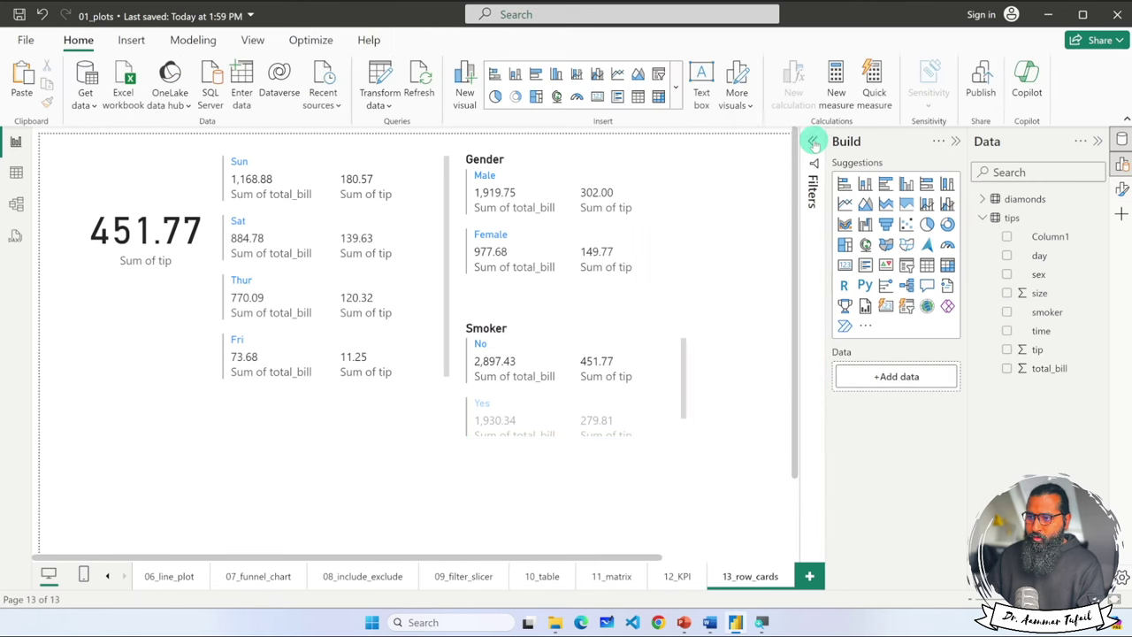
left_click(659, 429)
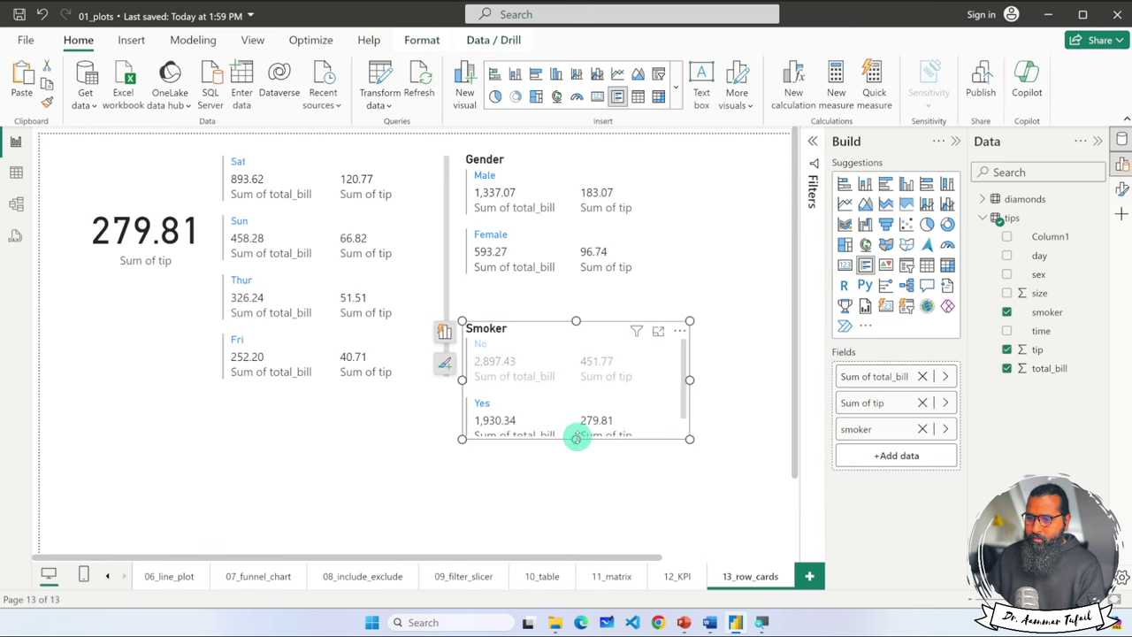
left_click_drag(576, 438, 575, 475)
left_click(648, 510)
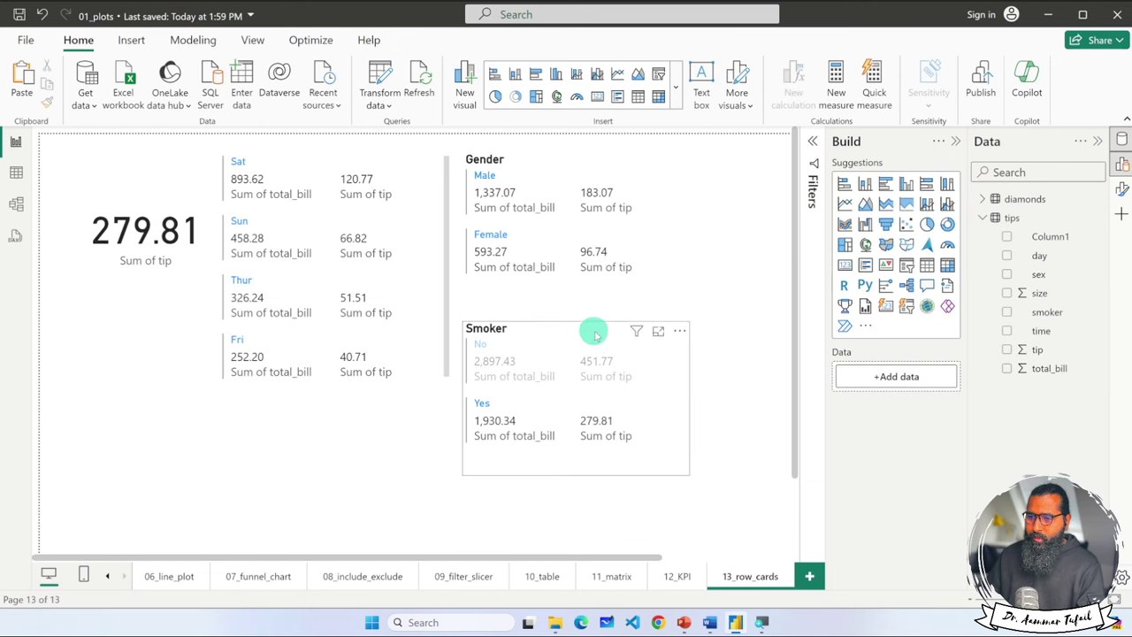
left_click(649, 361)
left_click(720, 296)
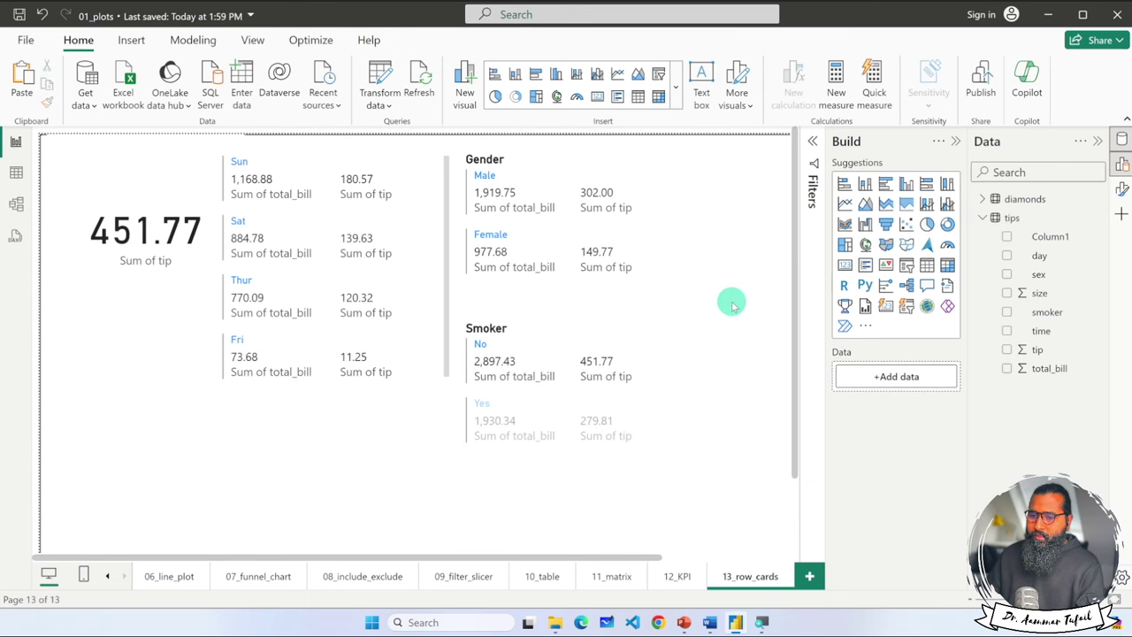
left_click(668, 400)
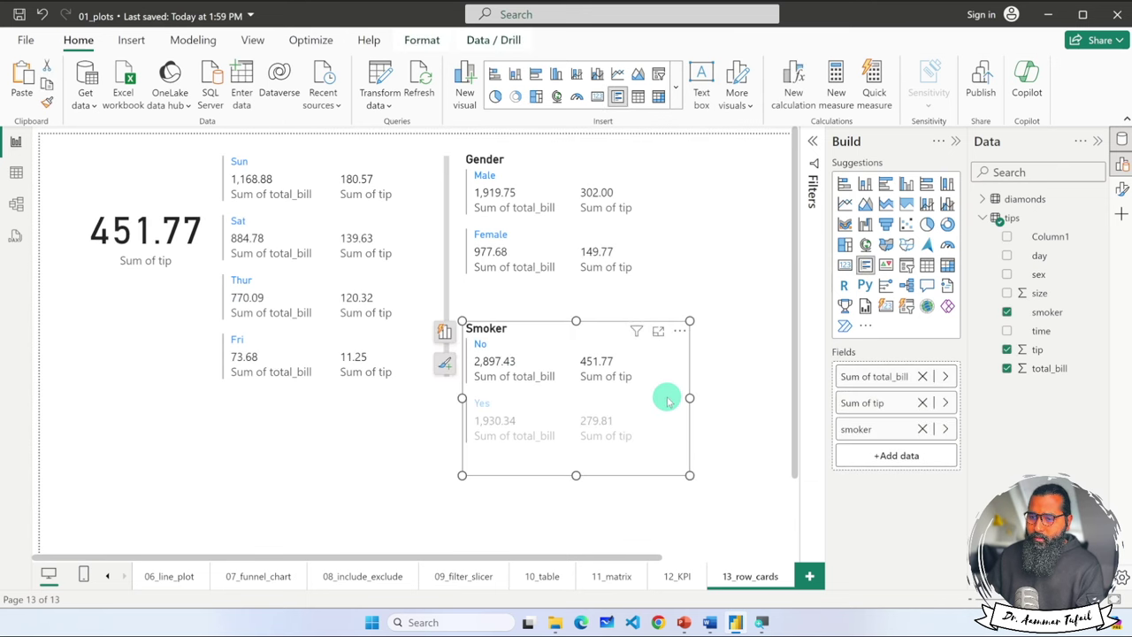
left_click(667, 400)
left_click(634, 421)
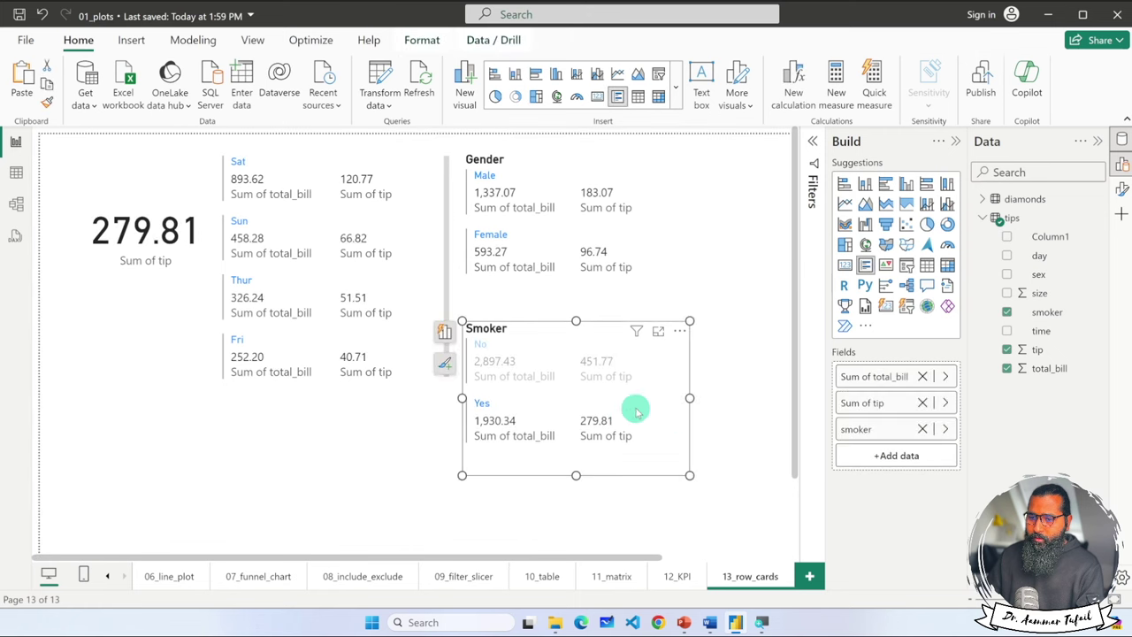
left_click(628, 372)
left_click(744, 366)
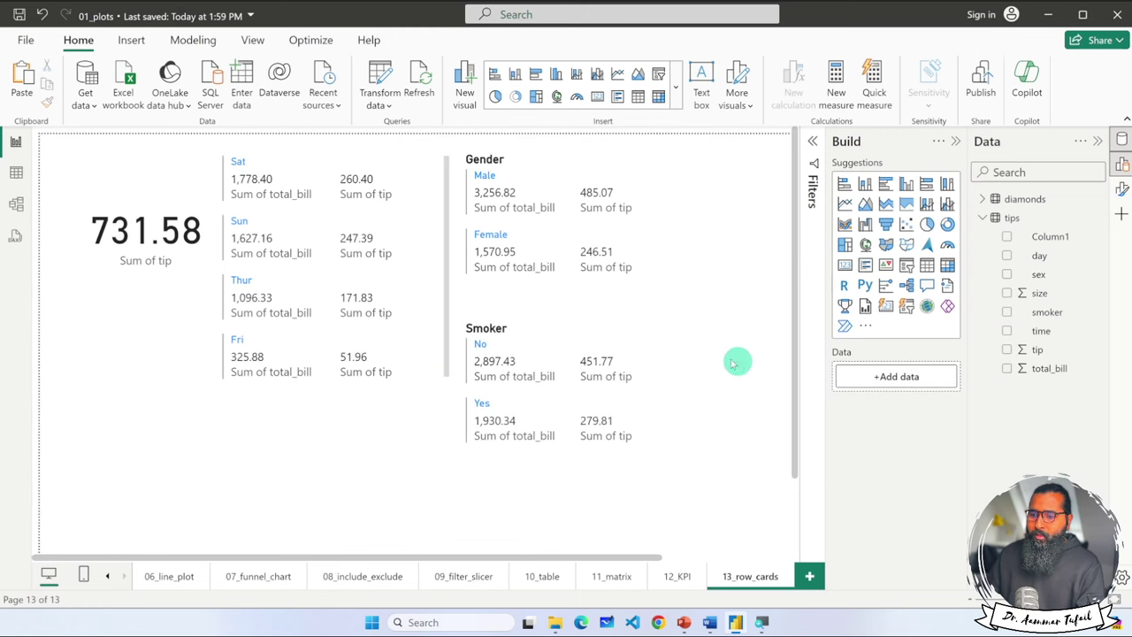
- Move the Smoker card up directly under Gender and shorten it to its No/Yes rows
left_click_drag(590, 311, 589, 276)
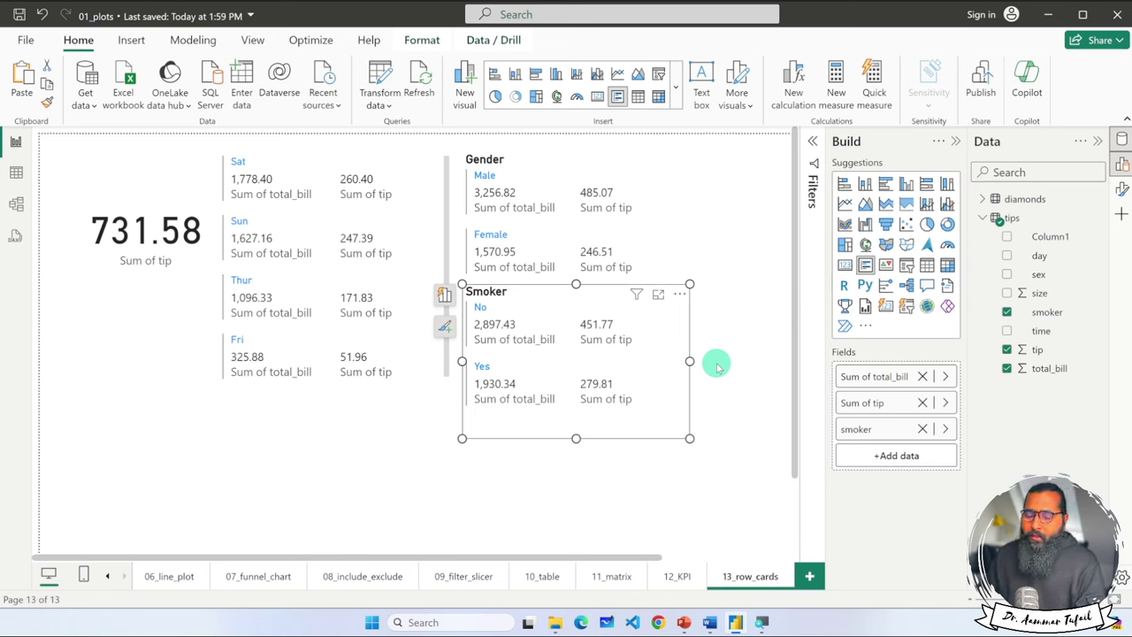
left_click_drag(575, 437, 575, 415)
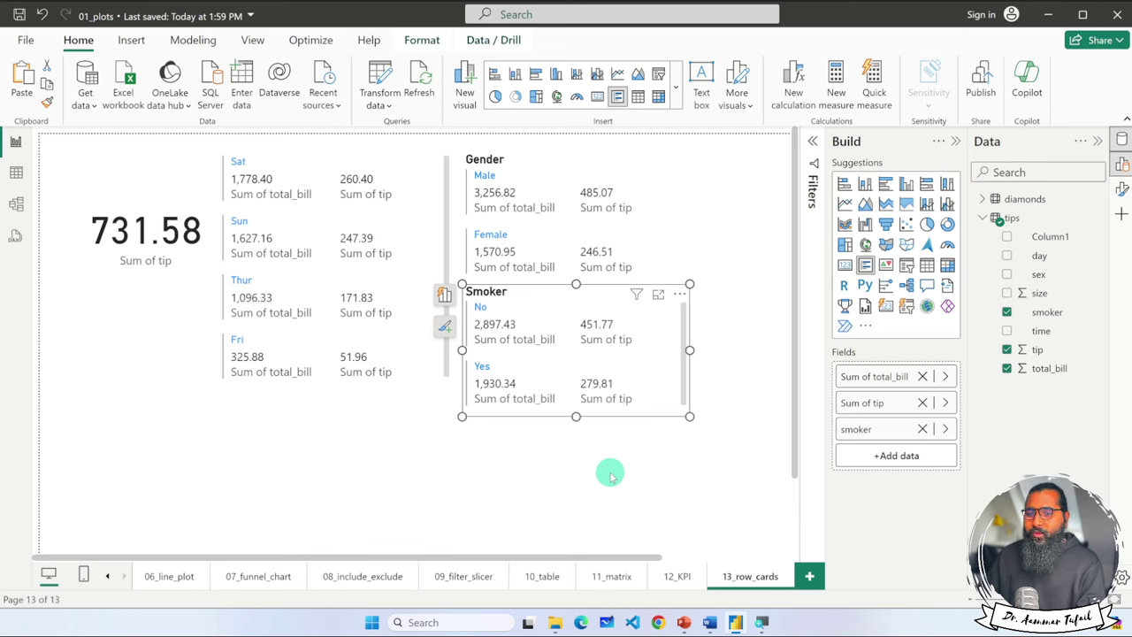
left_click(181, 256)
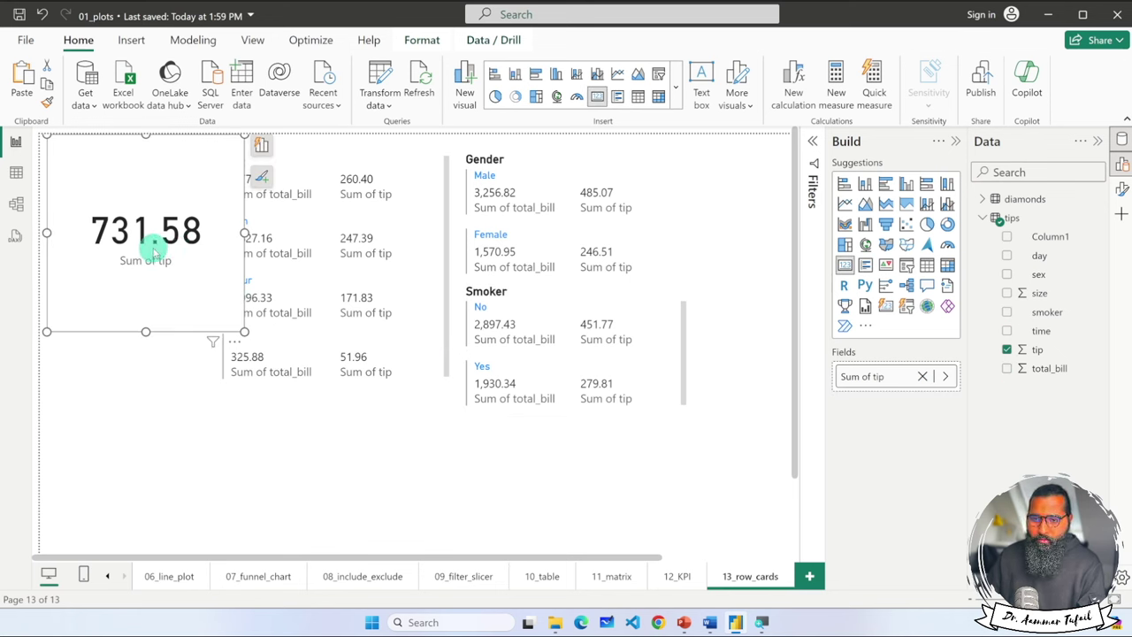
- Duplicate the tip card below it and switch the copy to Sum of total_bill (4.83K)
key("ctrl+c")
key("ctrl+v")
left_click_drag(155, 252, 149, 373)
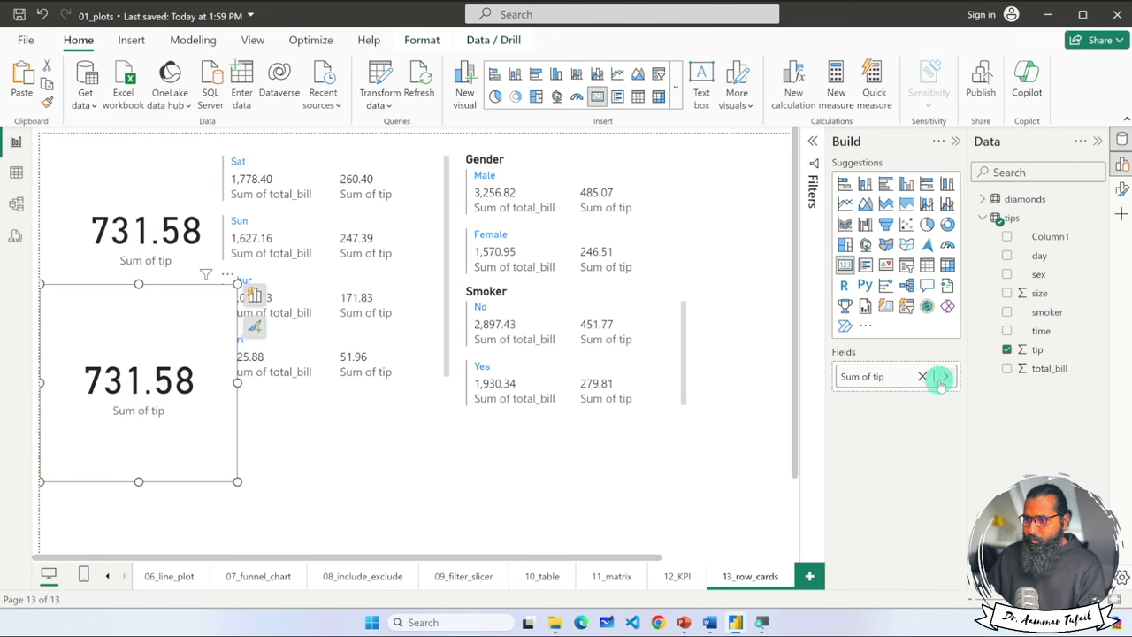
left_click(1007, 349)
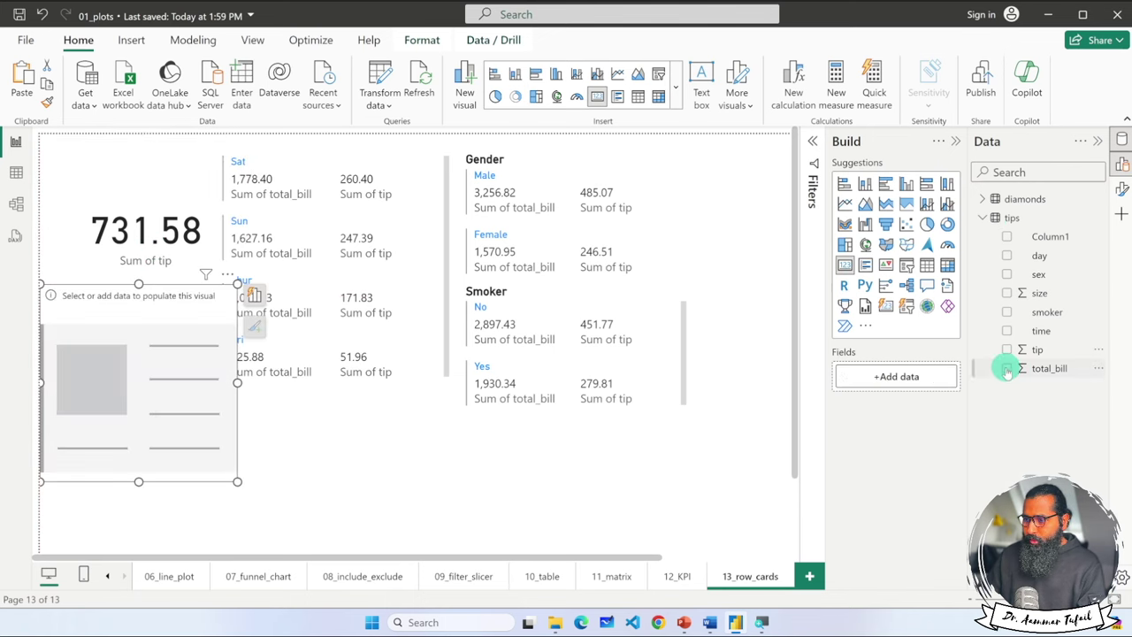
left_click(1006, 368)
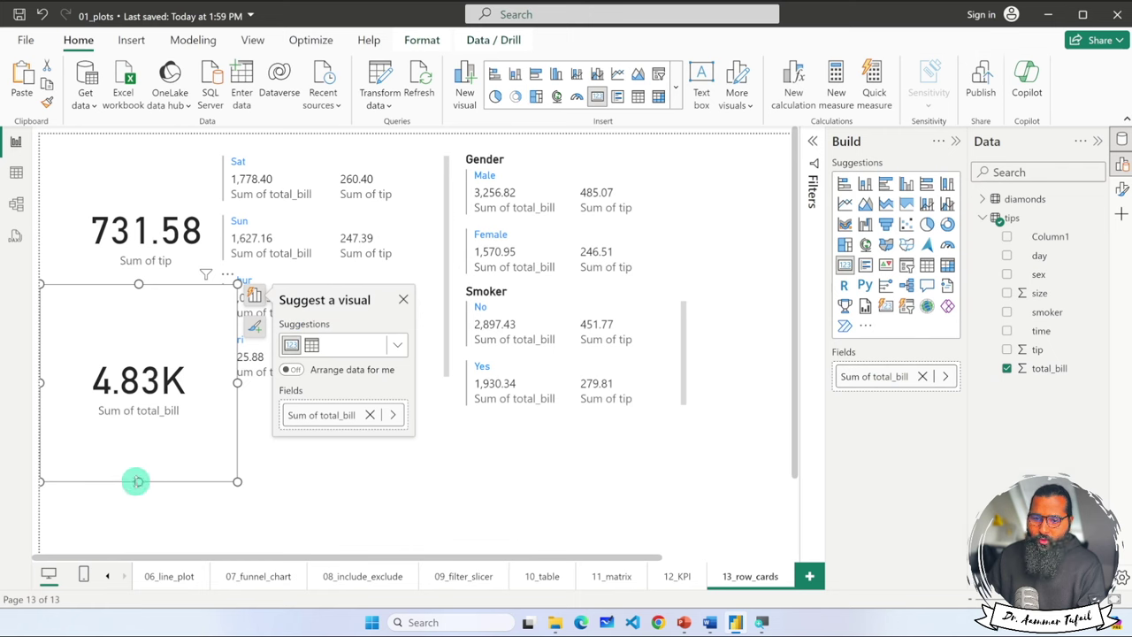
- Shrink the 4.83K total_bill card and the 731.58 tip card to compact sizes
left_click_drag(138, 481, 158, 362)
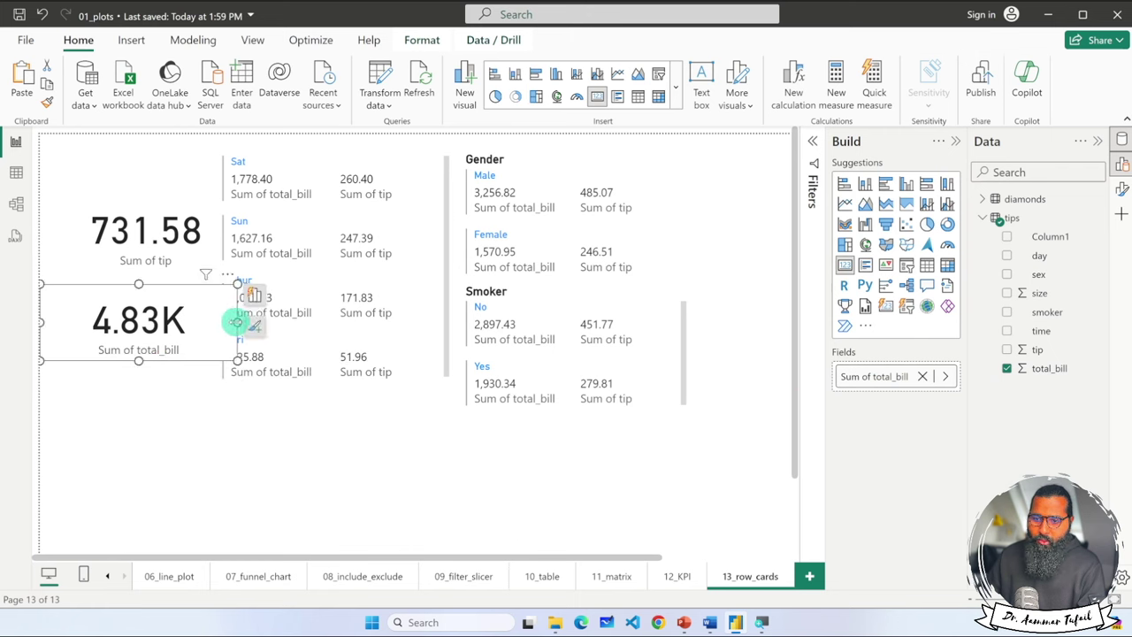
left_click_drag(235, 323, 155, 321)
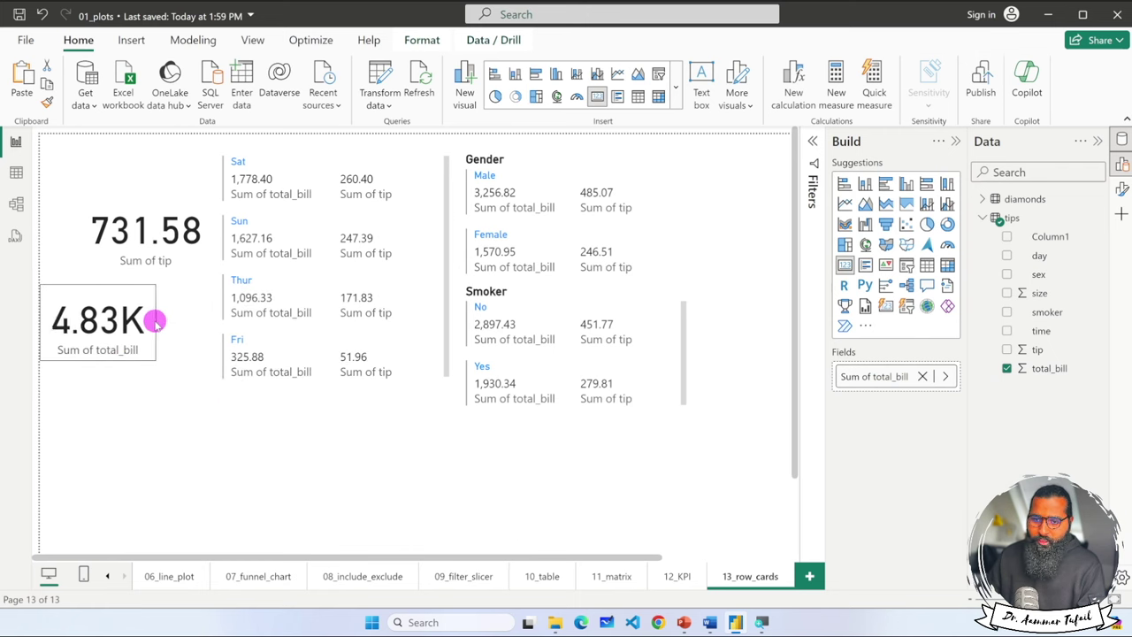
left_click(152, 245)
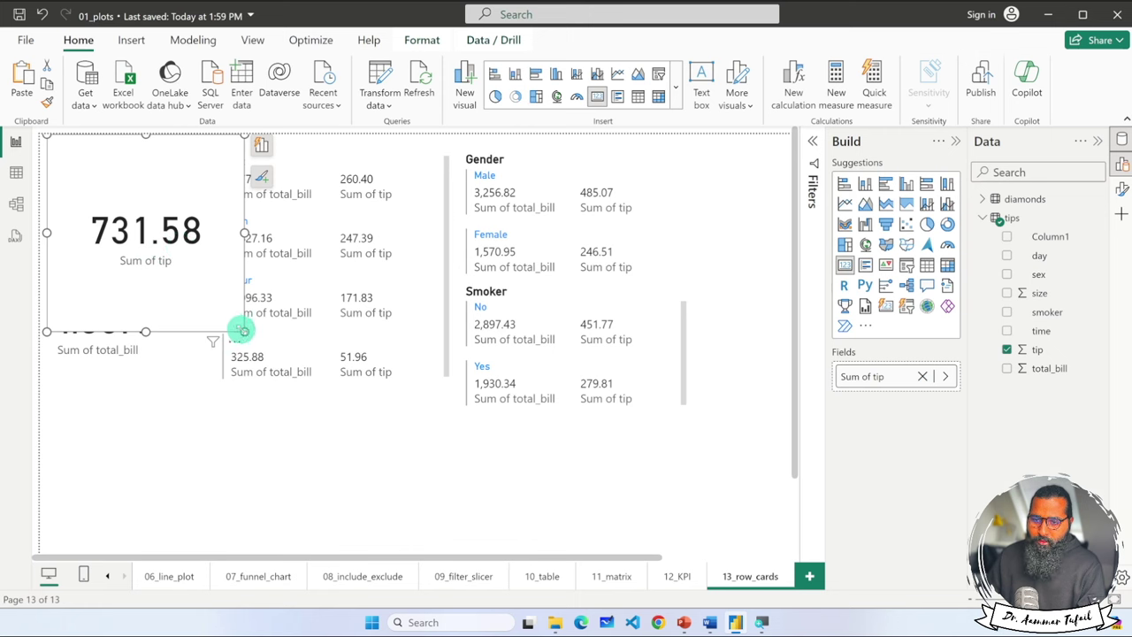
left_click_drag(243, 332, 175, 239)
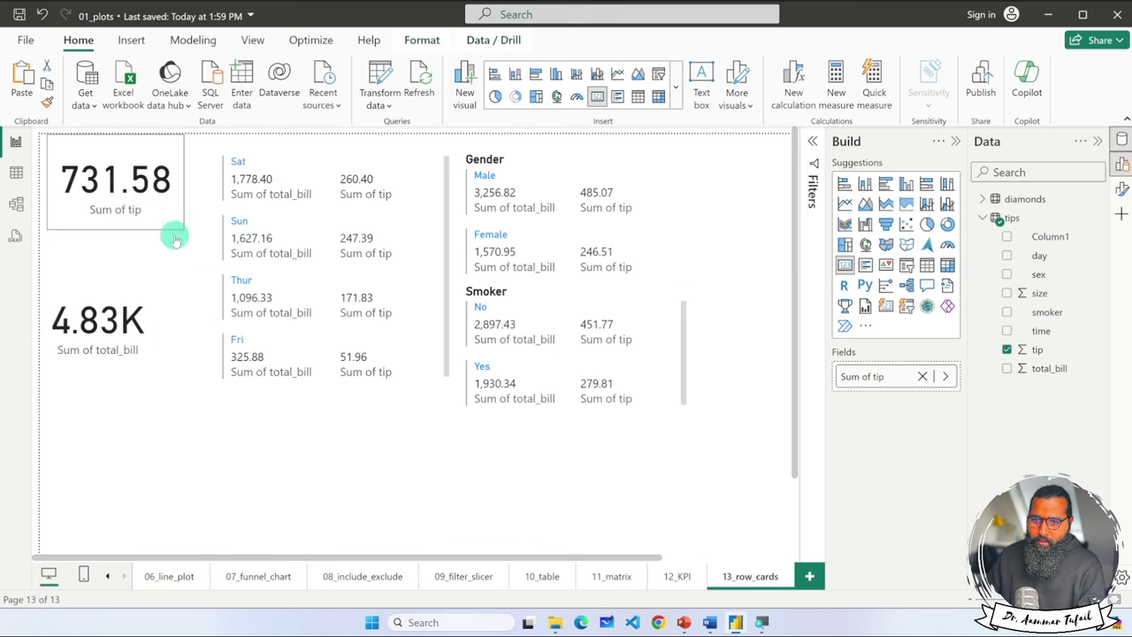
- Place the 4.83K total_bill card top-left, the tip card below it, and enlarge the 4.83K card
left_click_drag(115, 306, 118, 254)
left_click_drag(144, 181, 147, 369)
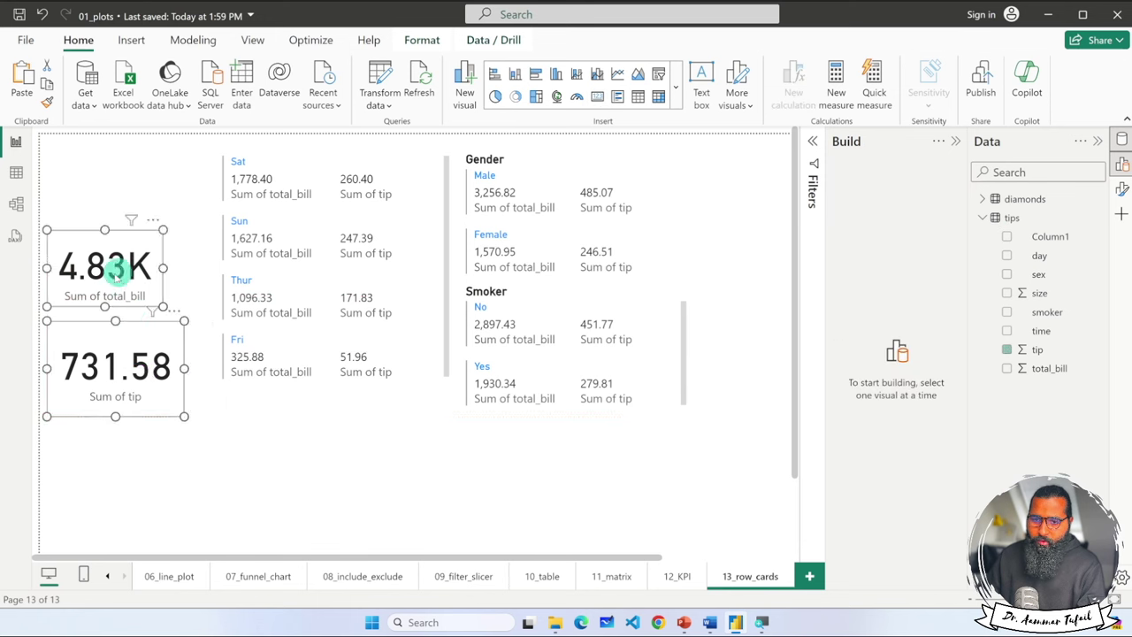
left_click_drag(119, 260, 115, 195)
left_click(124, 396)
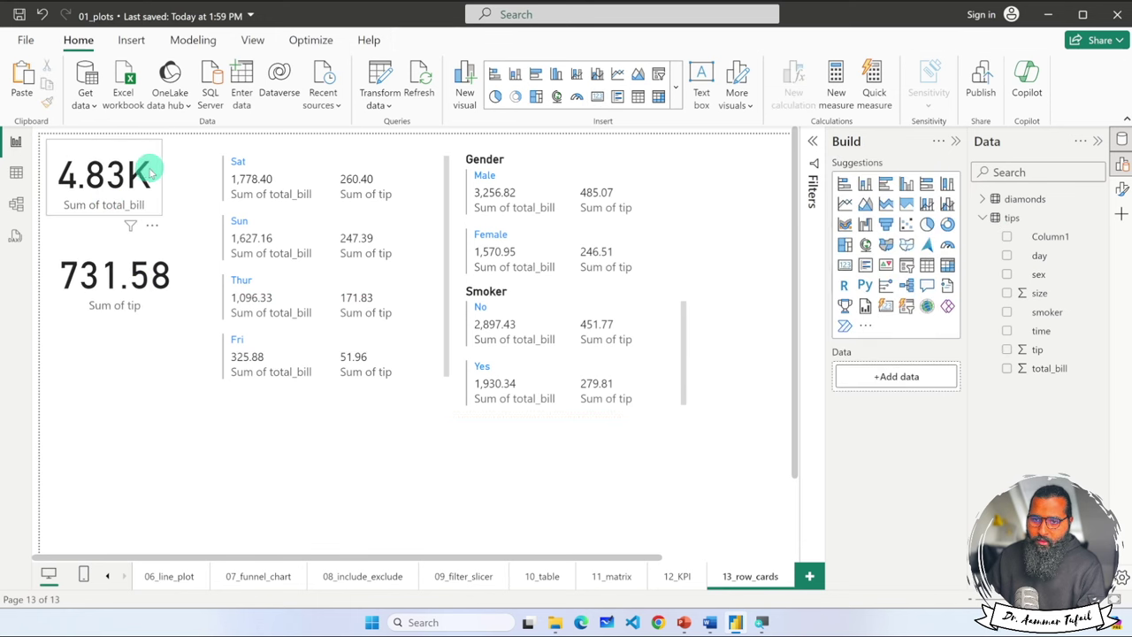
left_click(158, 209)
left_click_drag(161, 215, 209, 239)
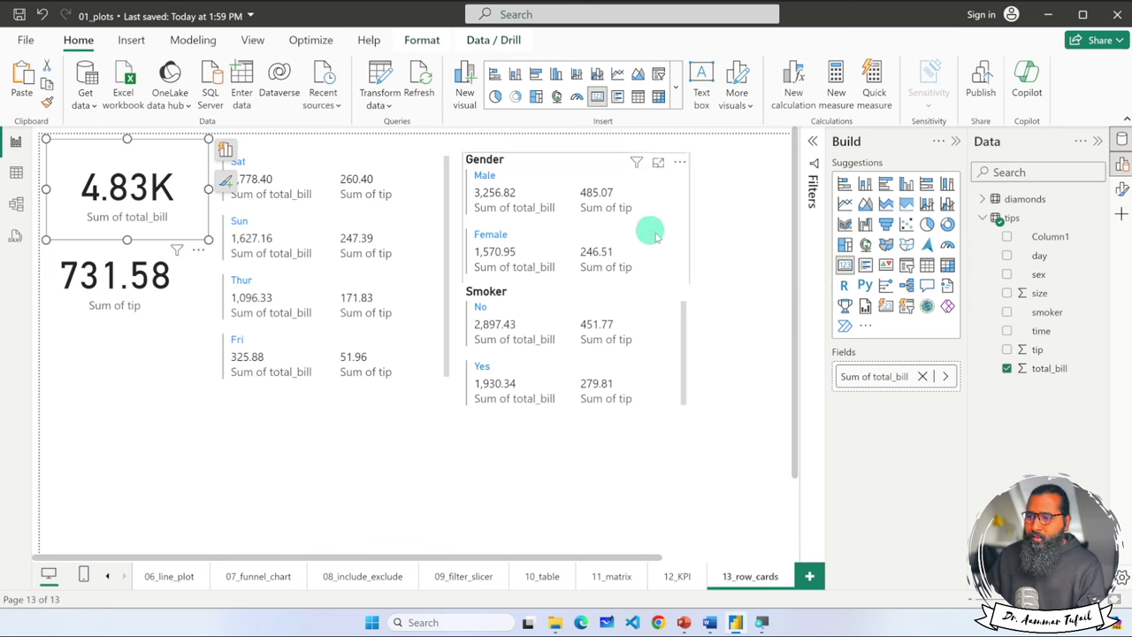
- Collapse the Filters and Build panes to widen the canvas
left_click(815, 158)
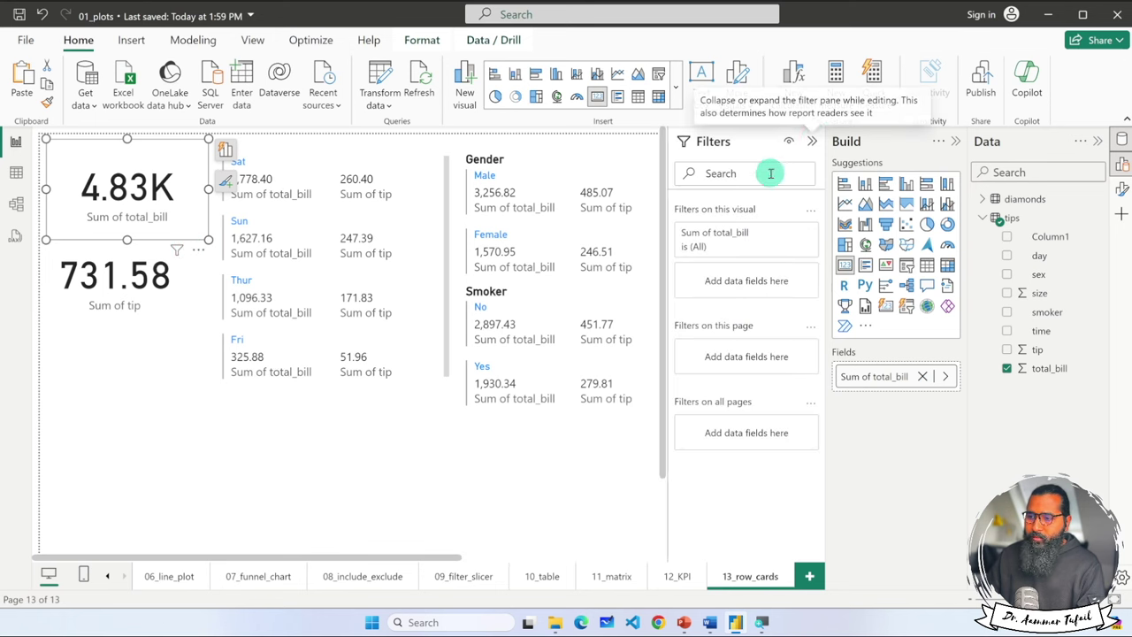
left_click(174, 153)
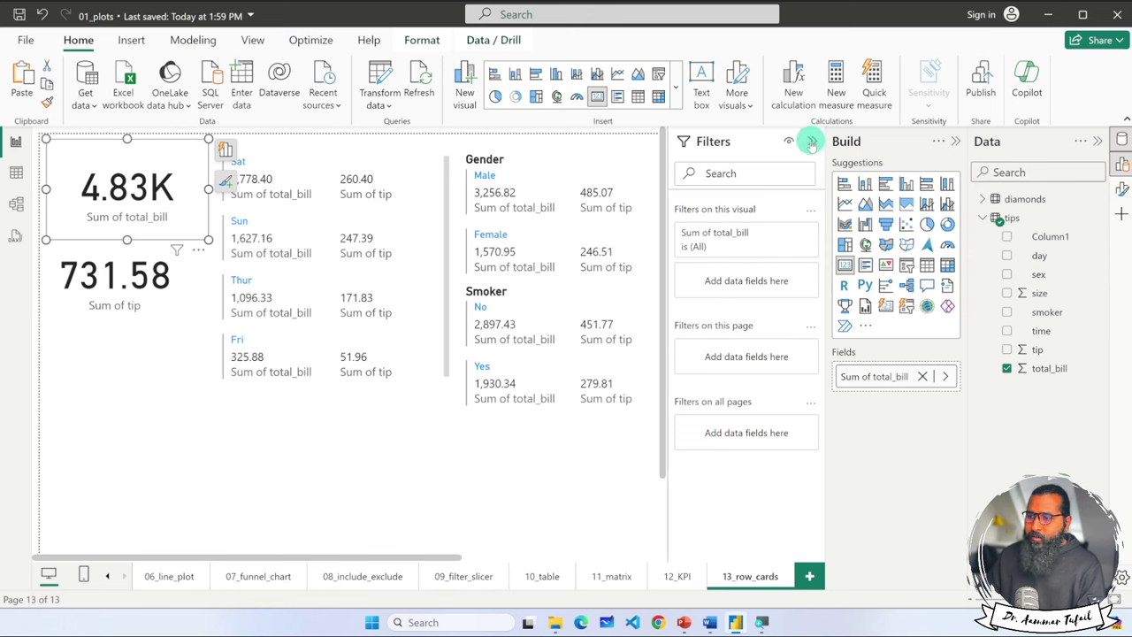
left_click(812, 142)
left_click(953, 142)
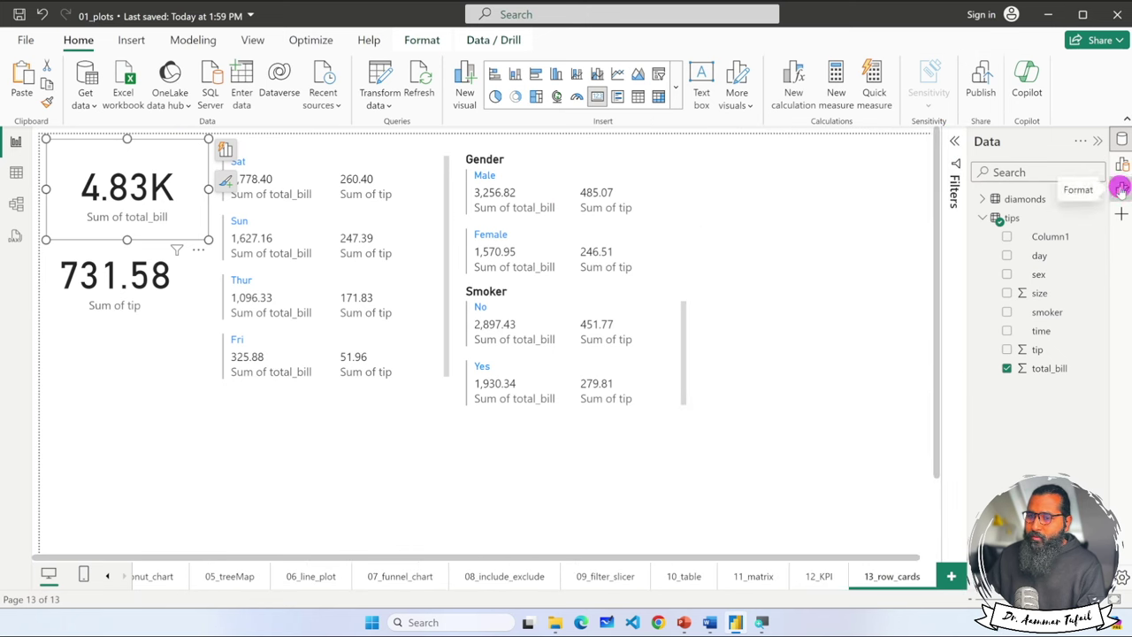
- Open the 4.83K card's format settings, checking Size and position and Category label
left_click(1122, 188)
left_click(838, 240)
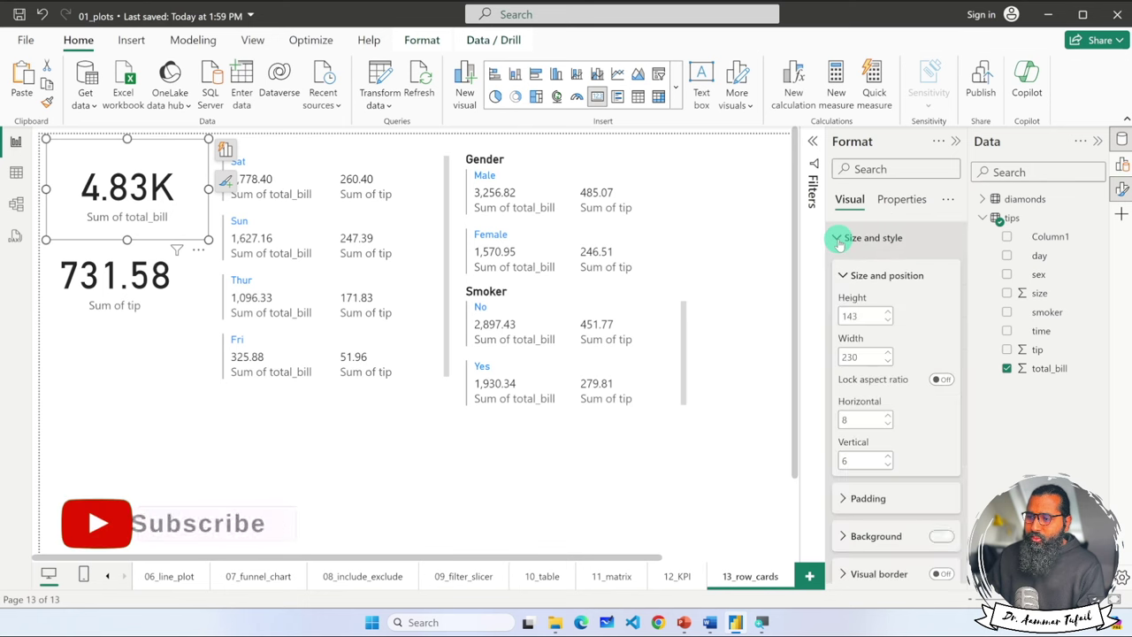
left_click(838, 239)
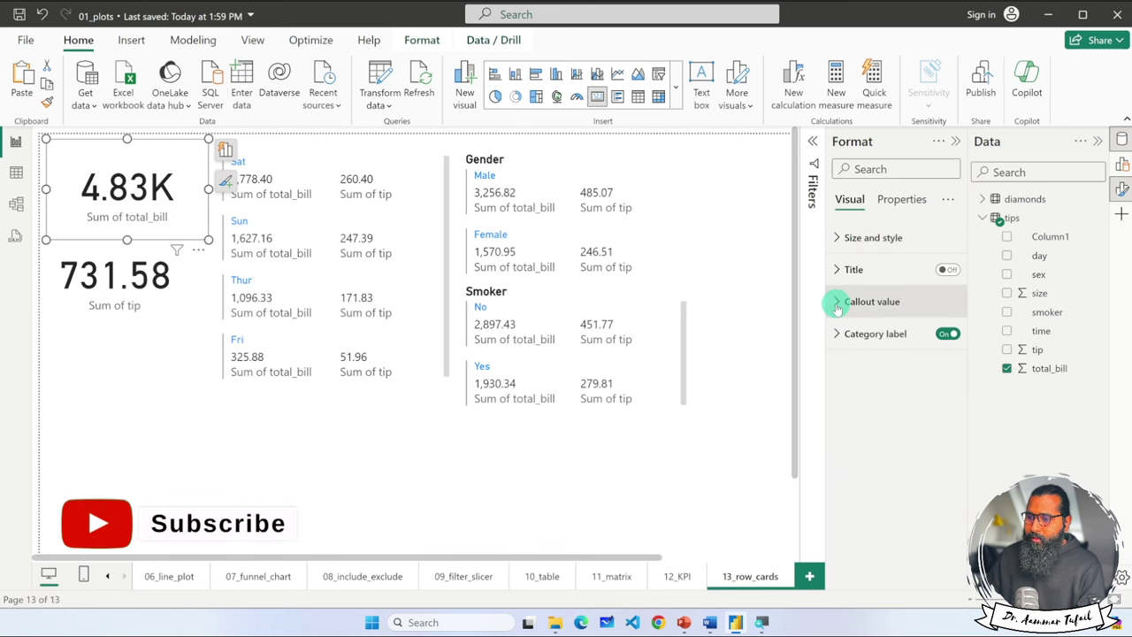
left_click(836, 334)
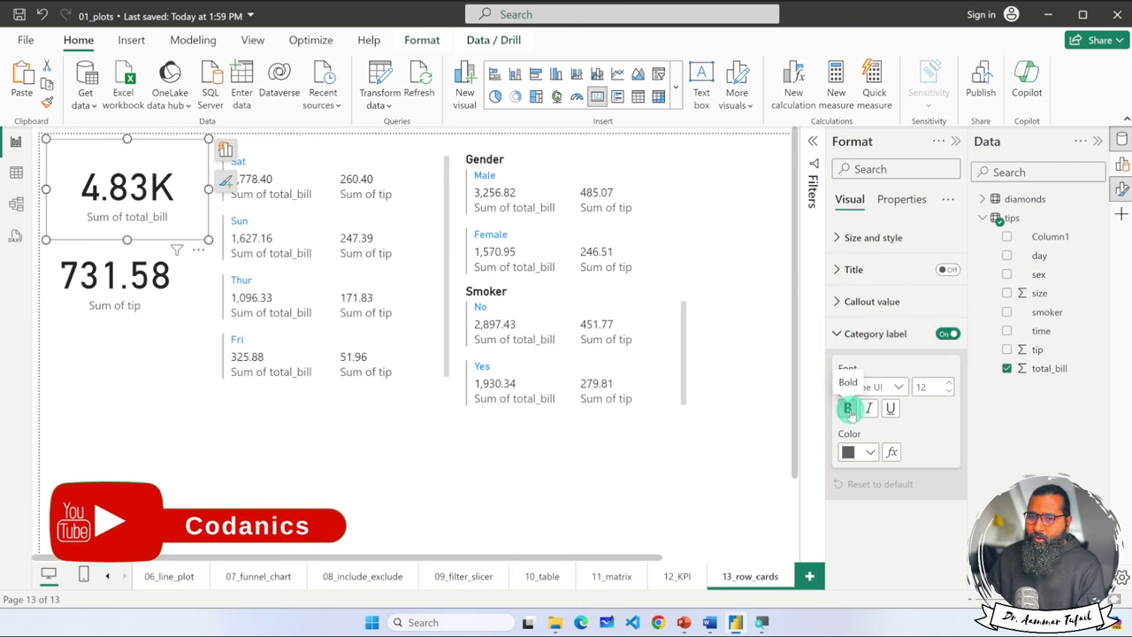
left_click(837, 333)
- Set the 4.83K card's callout value colour to light blue, then deselect the card
left_click(837, 303)
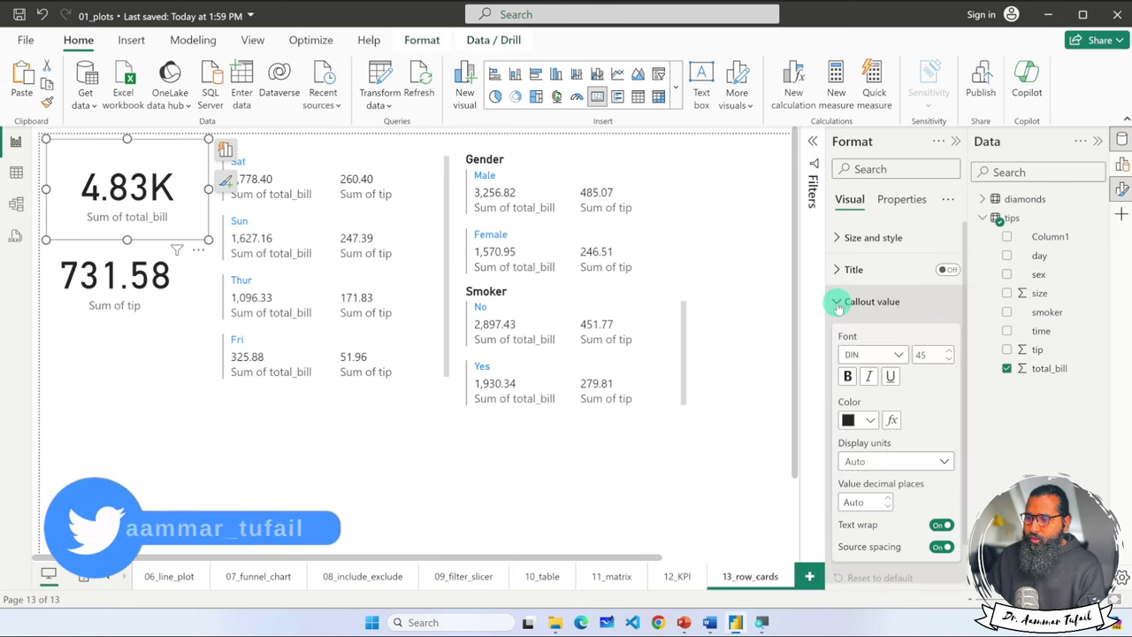
left_click(871, 420)
left_click(924, 351)
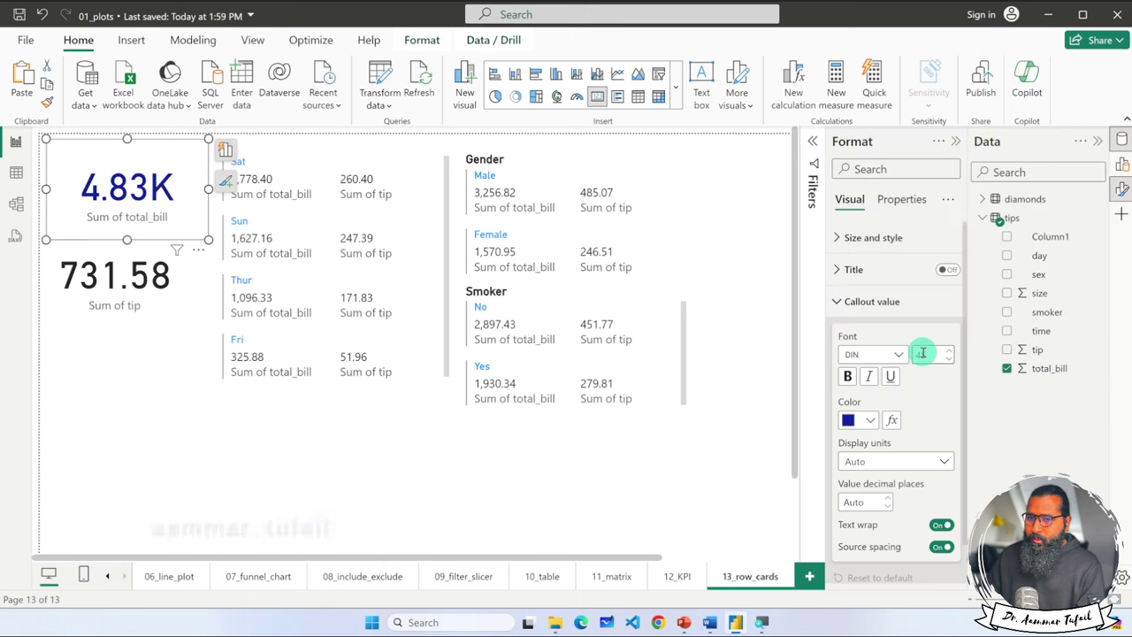
left_click(871, 421)
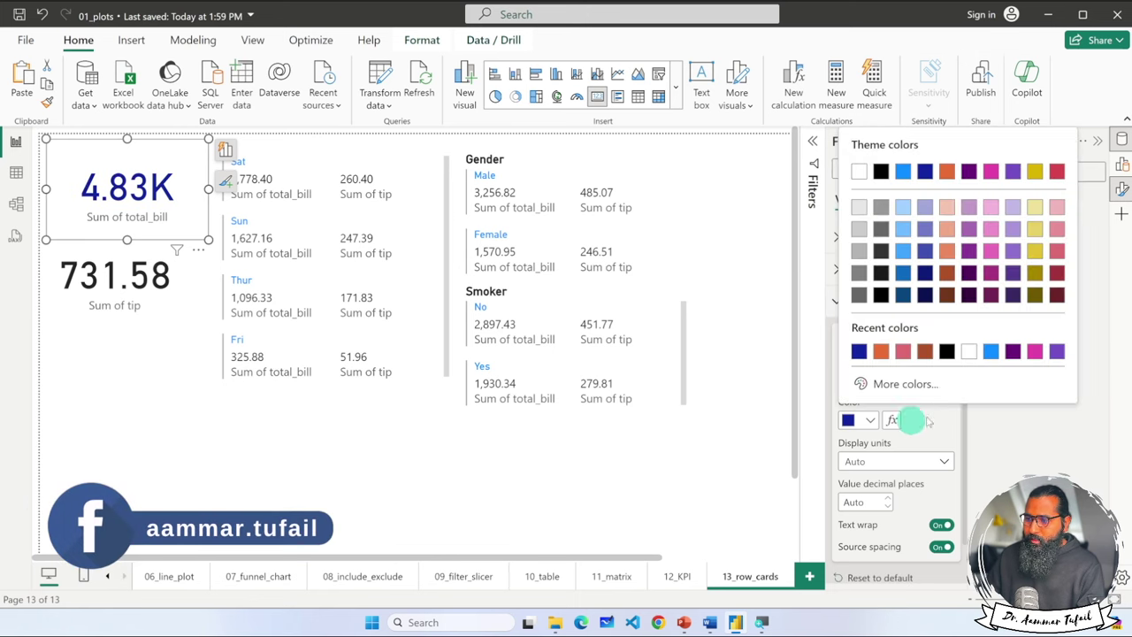
left_click(998, 351)
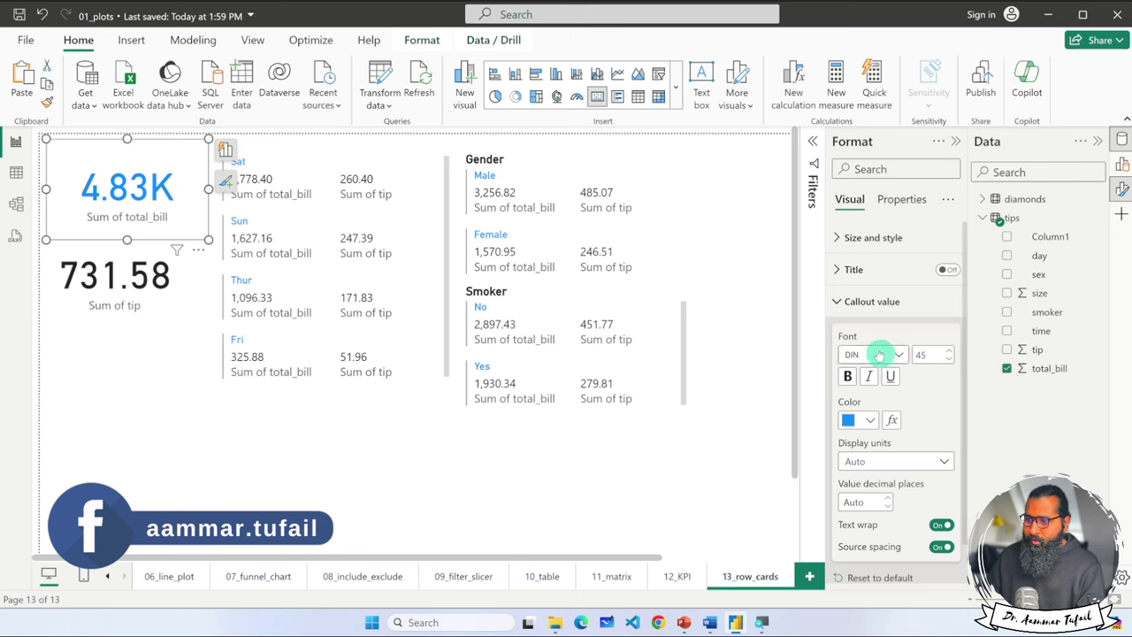
left_click(835, 301)
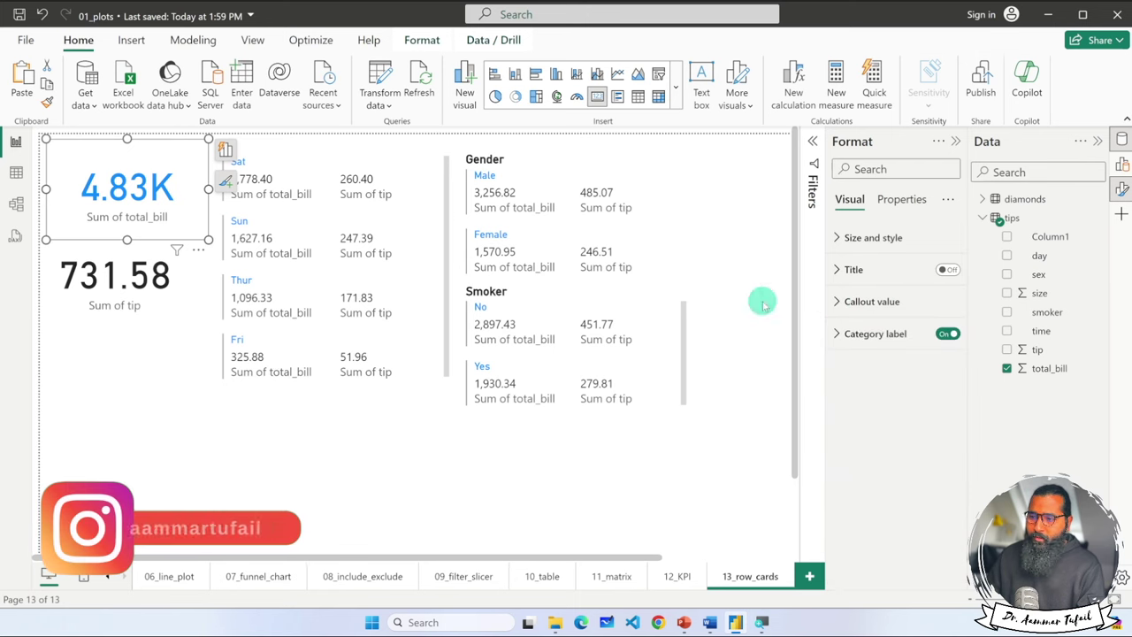
left_click(220, 444)
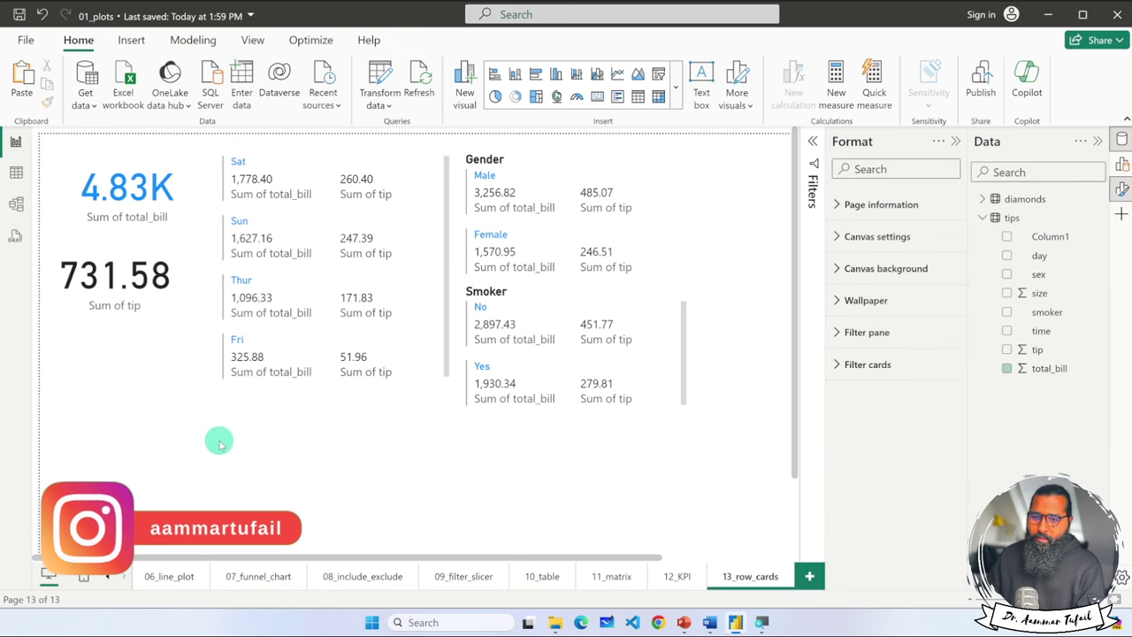
left_click(169, 290)
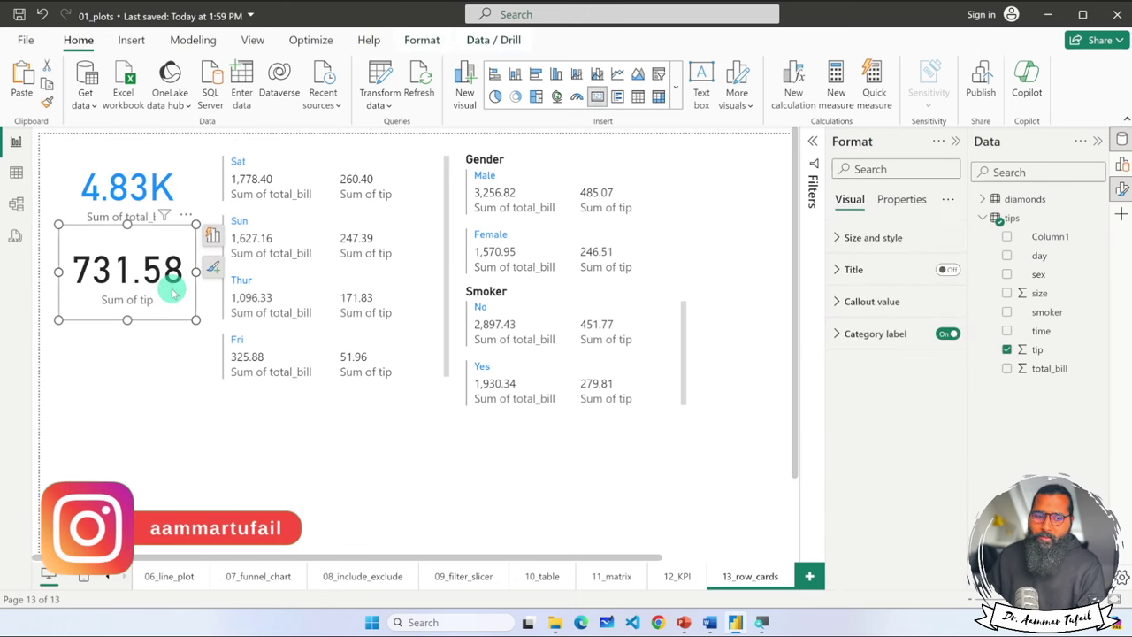
left_click(190, 429)
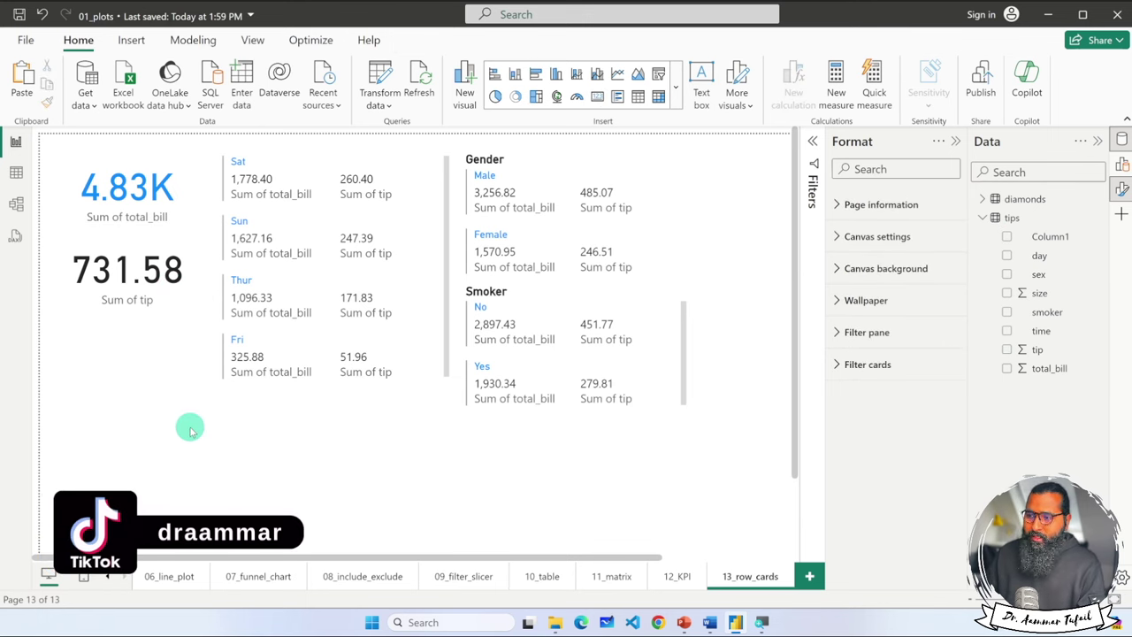